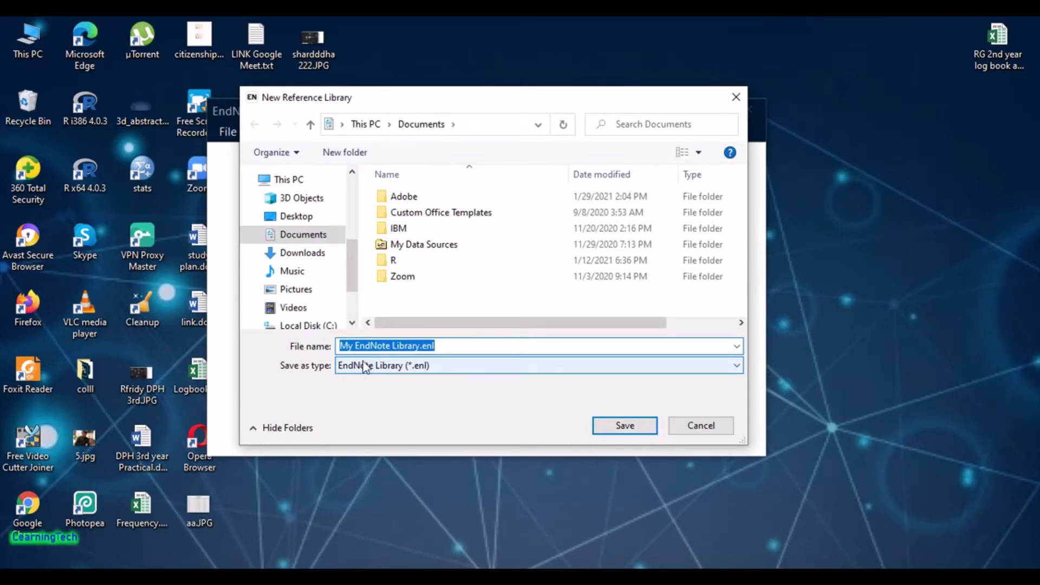
# Step: Name the new EndNote reference library My Thesis
pyautogui.click(473, 351)
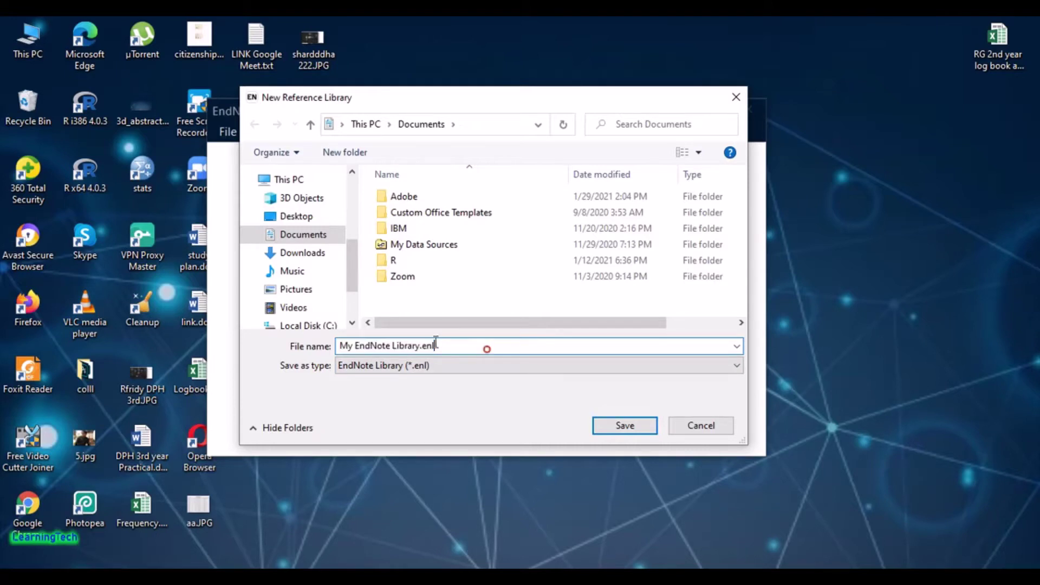
pyautogui.hotkey('ctrl', 'a')
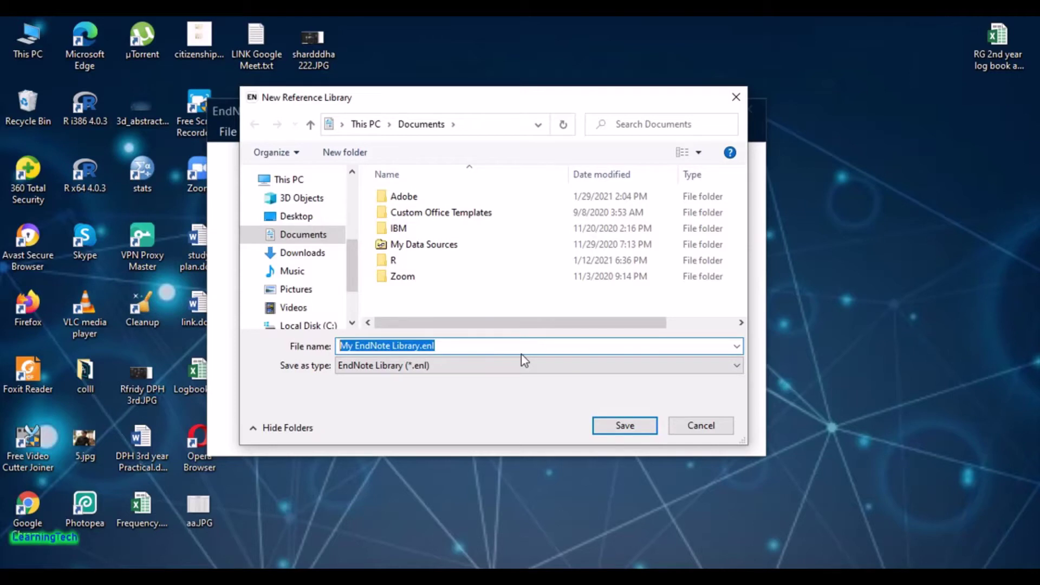
pyautogui.write('M')
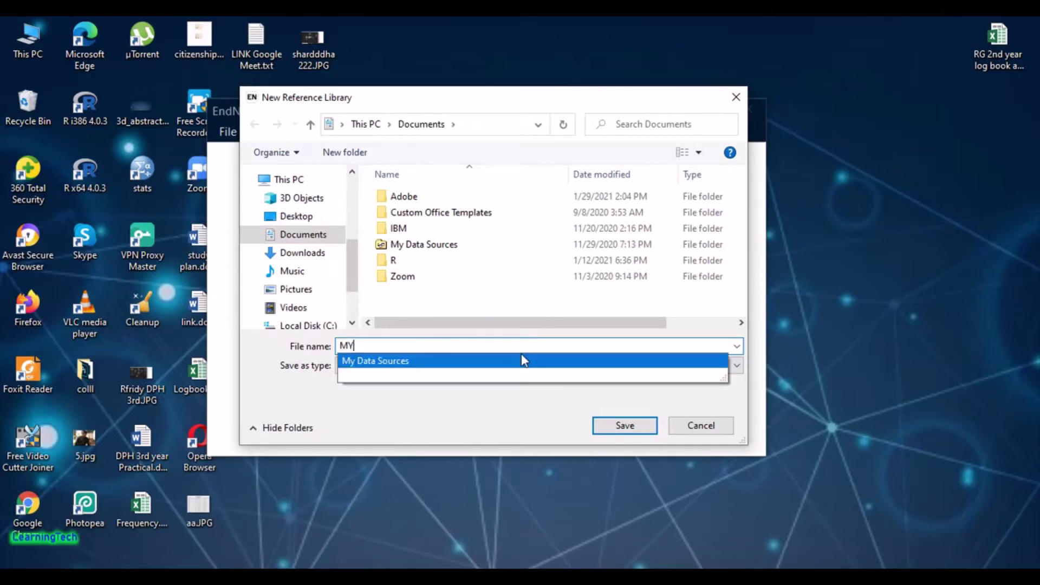
pyautogui.write('y T')
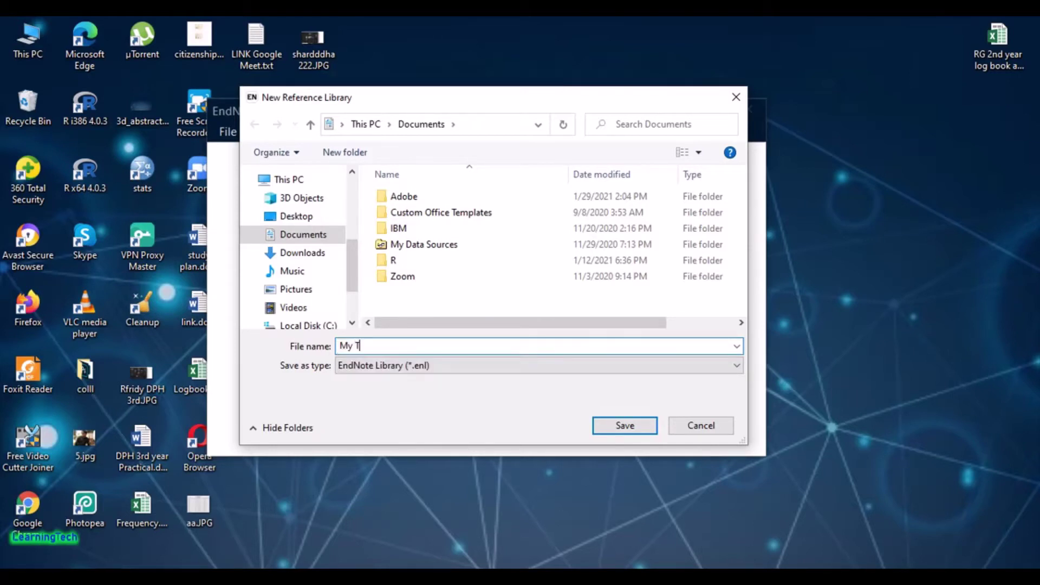
pyautogui.write('hisis')
pyautogui.press('BackSpace')
pyautogui.press('BackSpace')
pyautogui.press('BackSpace')
pyautogui.press('BackSpace')
pyautogui.write('esis')
# Step: Save the new library to the Desktop and maximize the library window
pyautogui.scroll(-3, 350, 287)
pyautogui.moveTo(350, 287)
pyautogui.mouseDown()
pyautogui.moveTo(356, 214)
pyautogui.moveTo(369, 219)
pyautogui.moveTo(373, 274)
pyautogui.moveTo(368, 236)
pyautogui.moveTo(358, 275)
pyautogui.mouseUp()
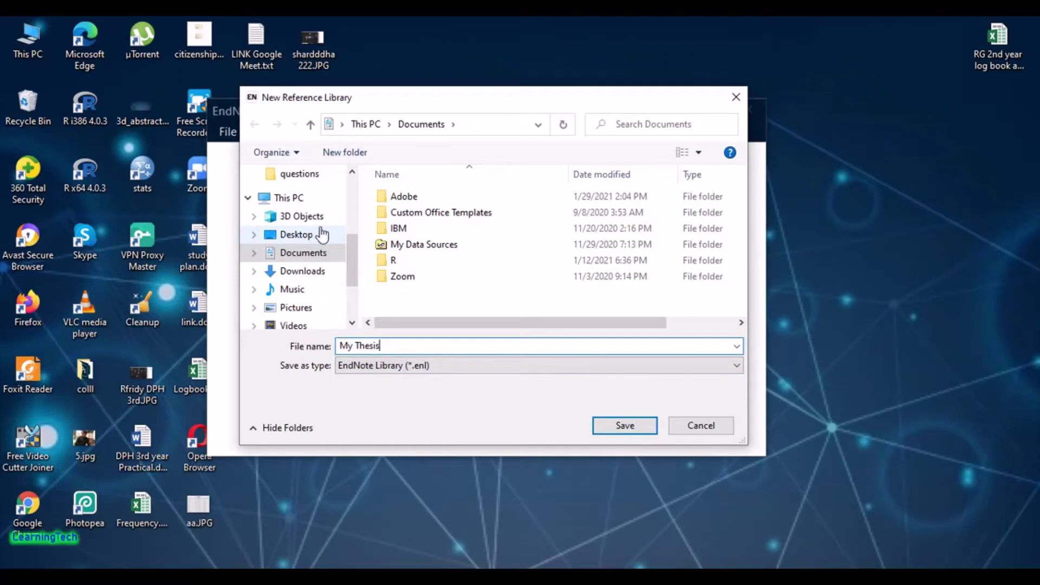
pyautogui.click(305, 234)
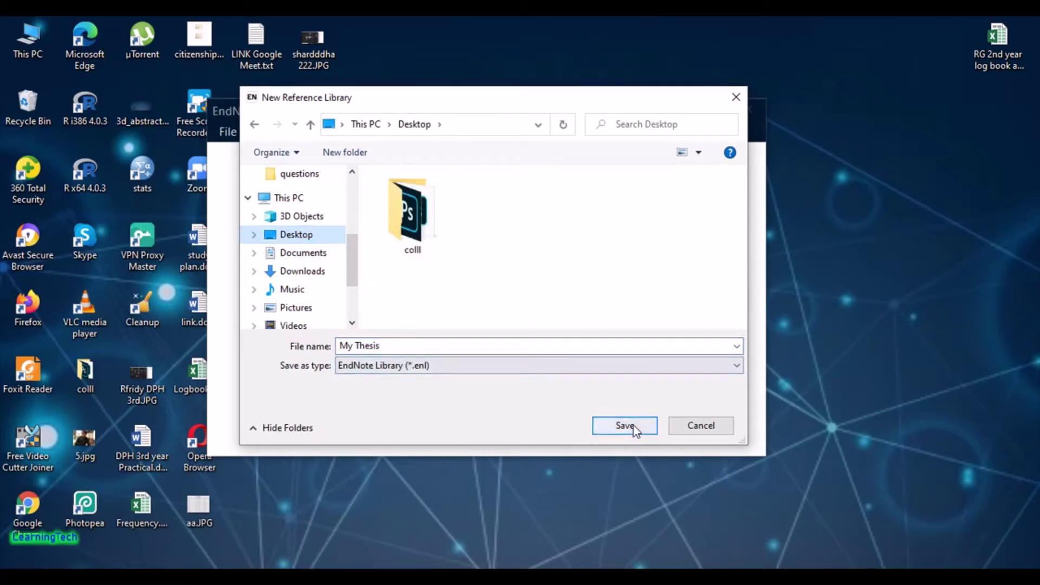
pyautogui.click(633, 425)
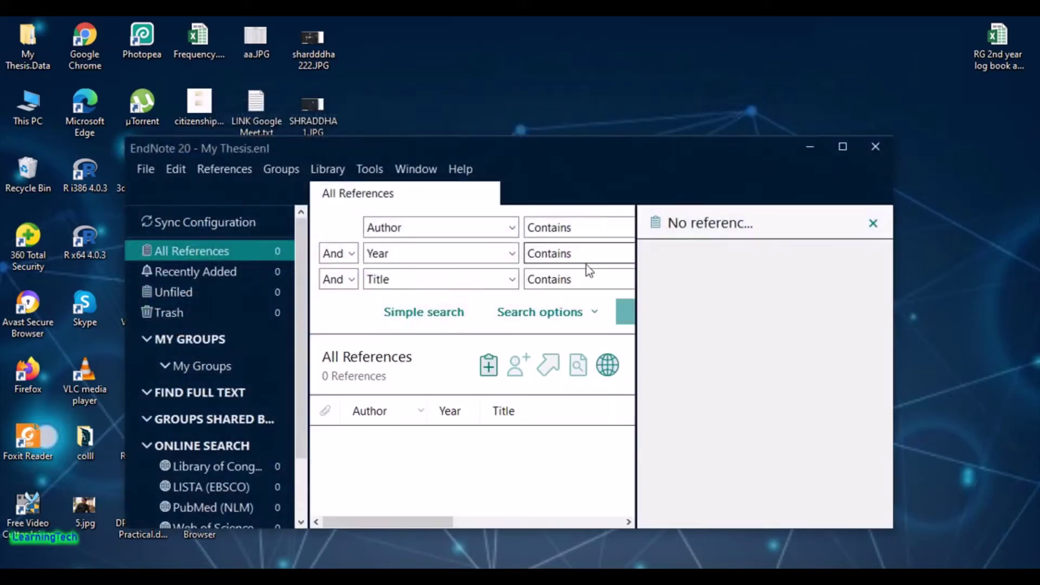
pyautogui.moveTo(669, 151); pyautogui.dragTo(642, 96)
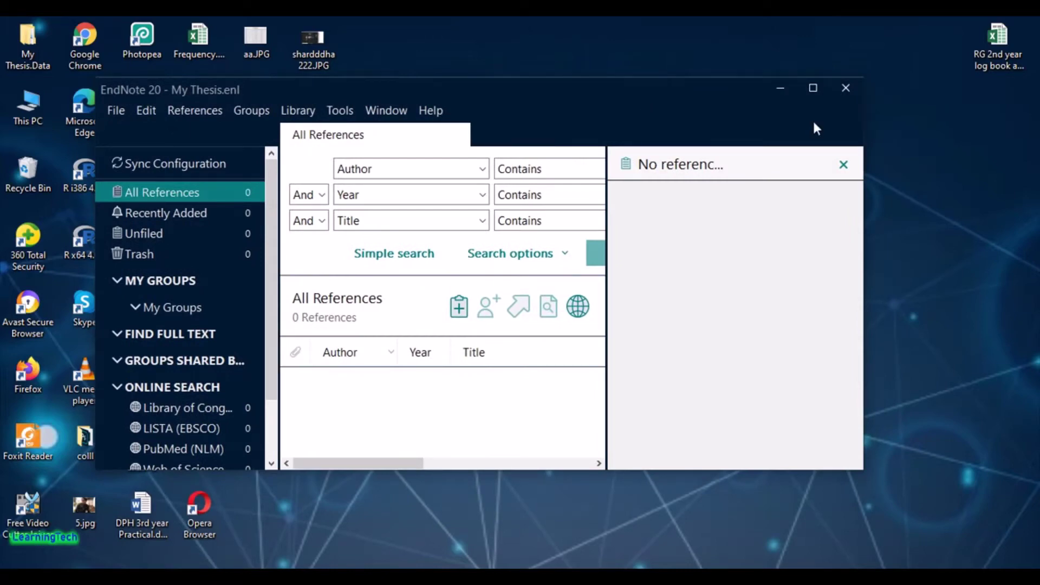
pyautogui.click(820, 96)
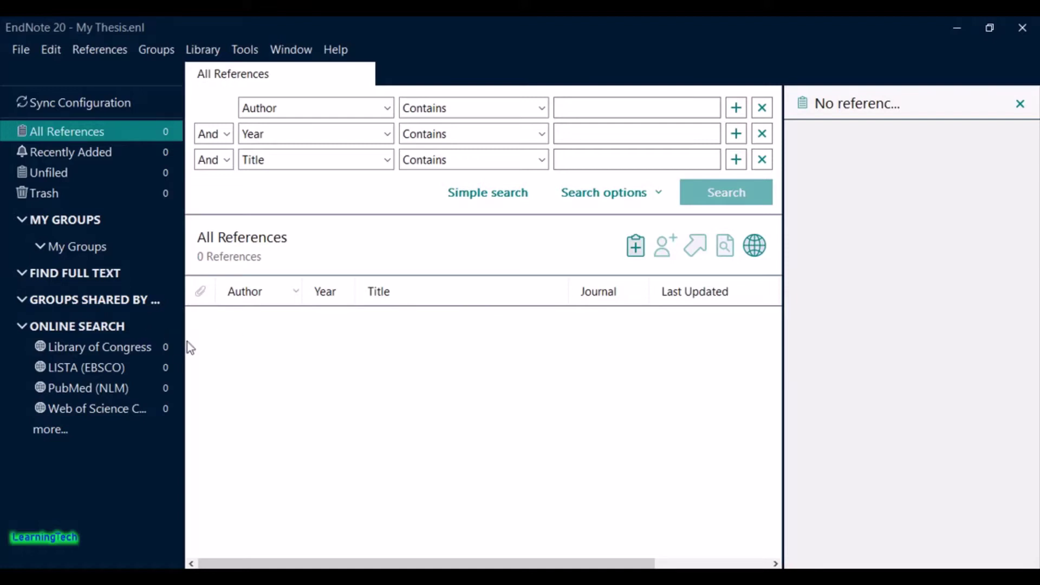
# Step: Search PubMed (NLM) online for references whose title contains Covid-19
pyautogui.click(111, 389)
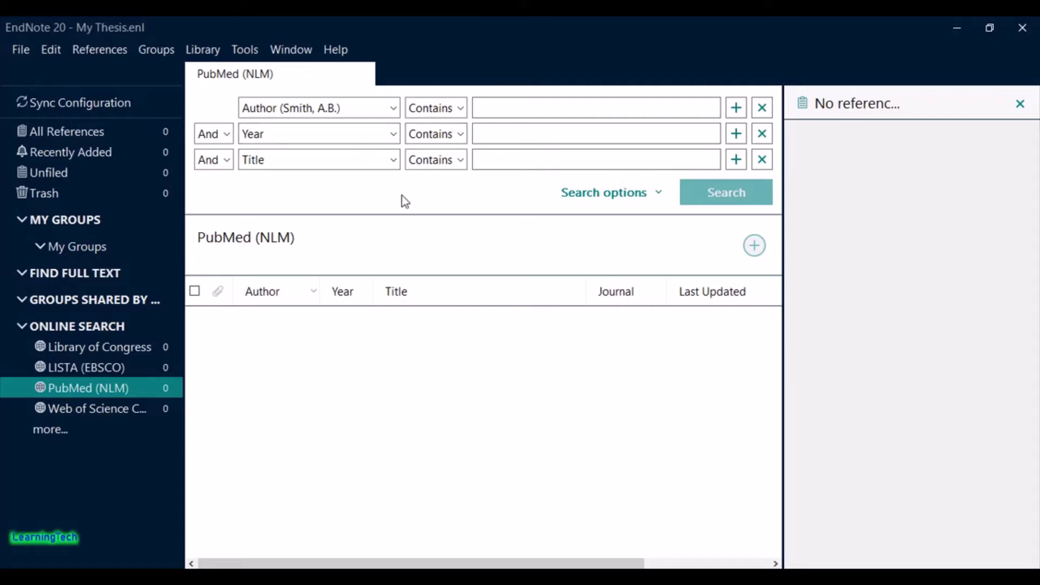
pyautogui.click(394, 108)
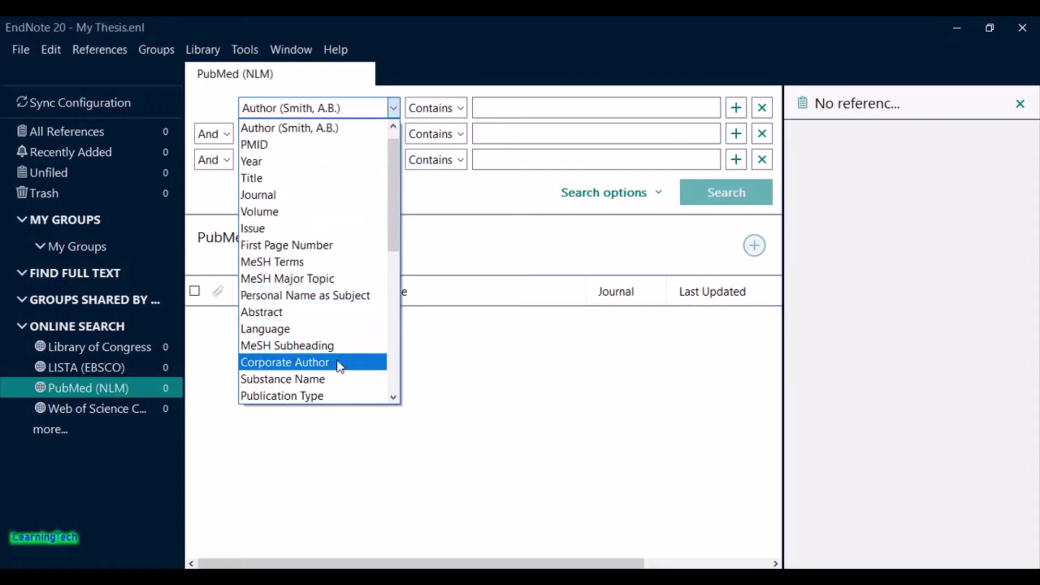
pyautogui.click(319, 178)
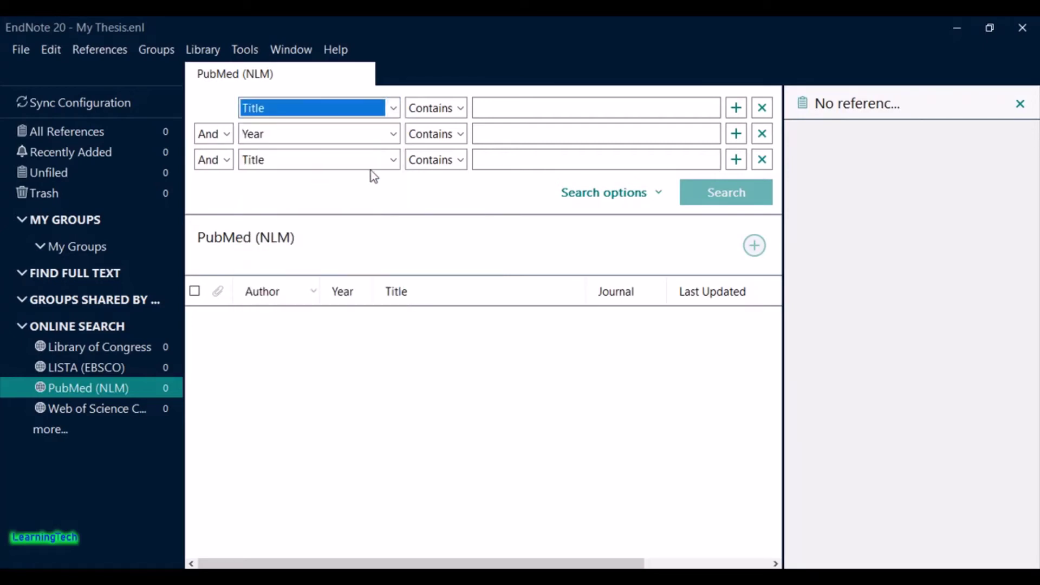
pyautogui.click(559, 108)
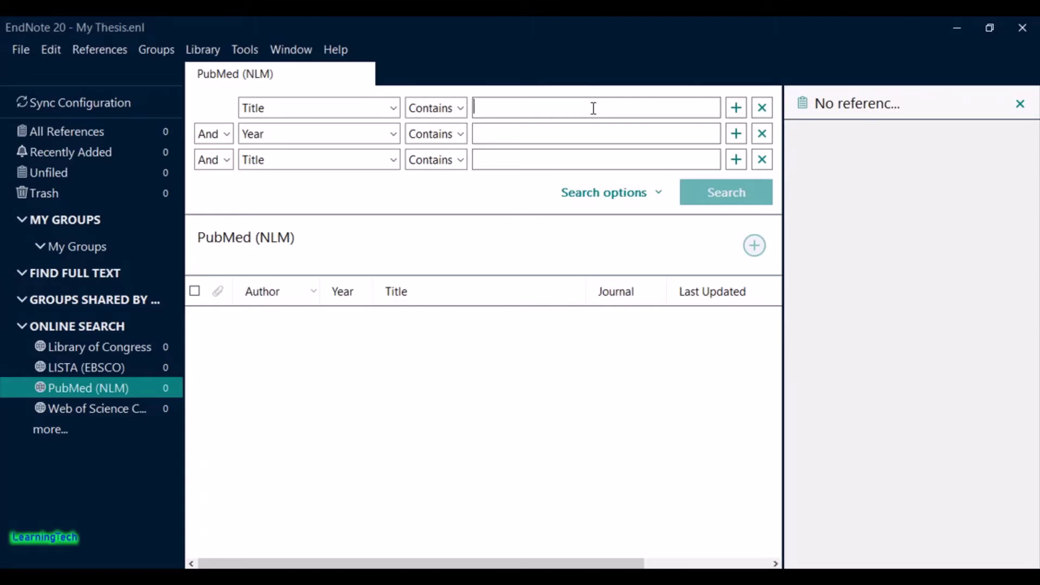
pyautogui.write('C')
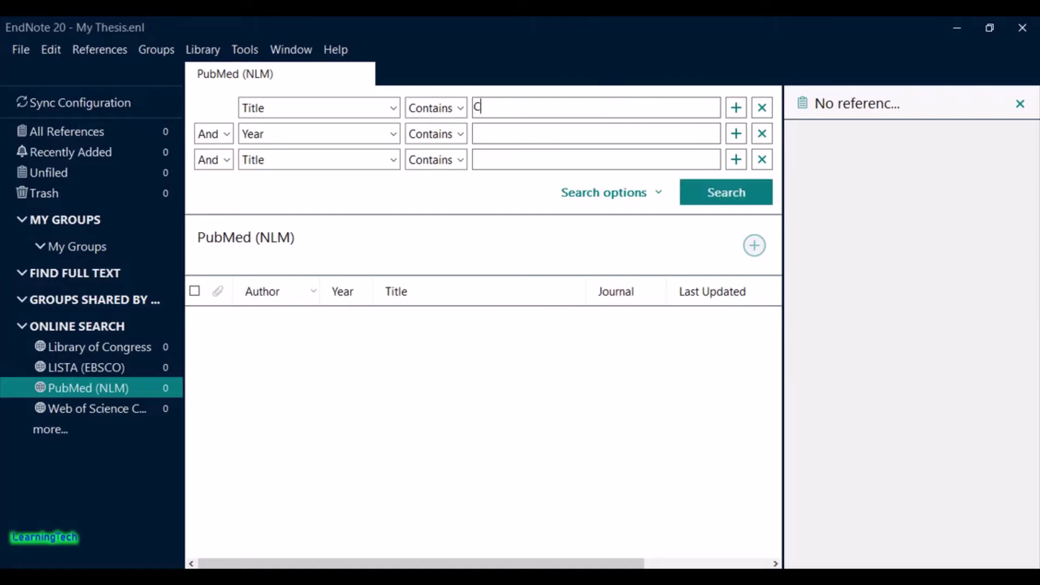
pyautogui.write('ovid-19')
pyautogui.click(723, 195)
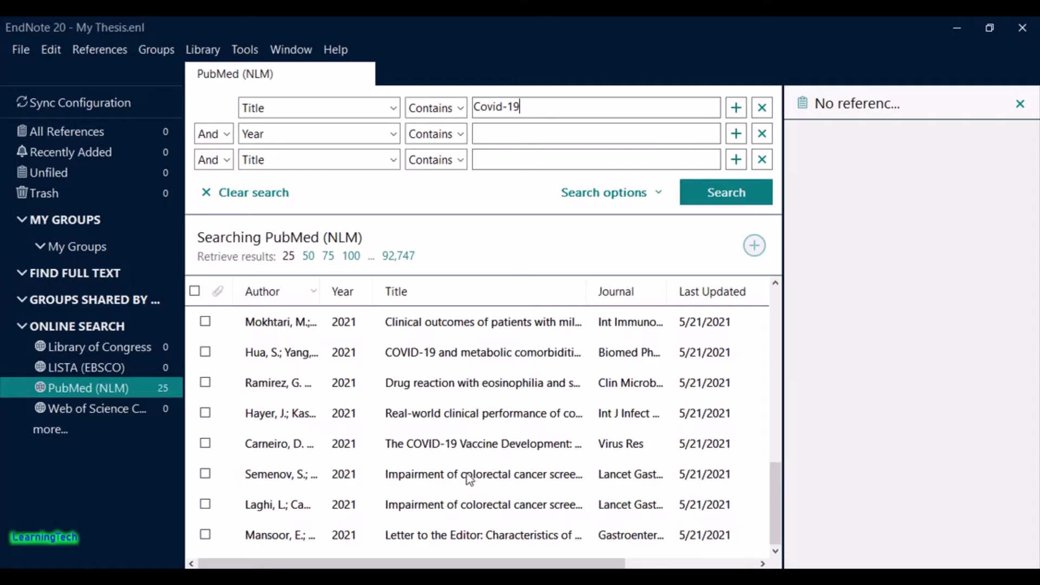
# Step: Look through the PubMed results and view the citation details of the eosinophilia drug reaction and azithromycin articles
pyautogui.moveTo(531, 104); pyautogui.dragTo(485, 112)
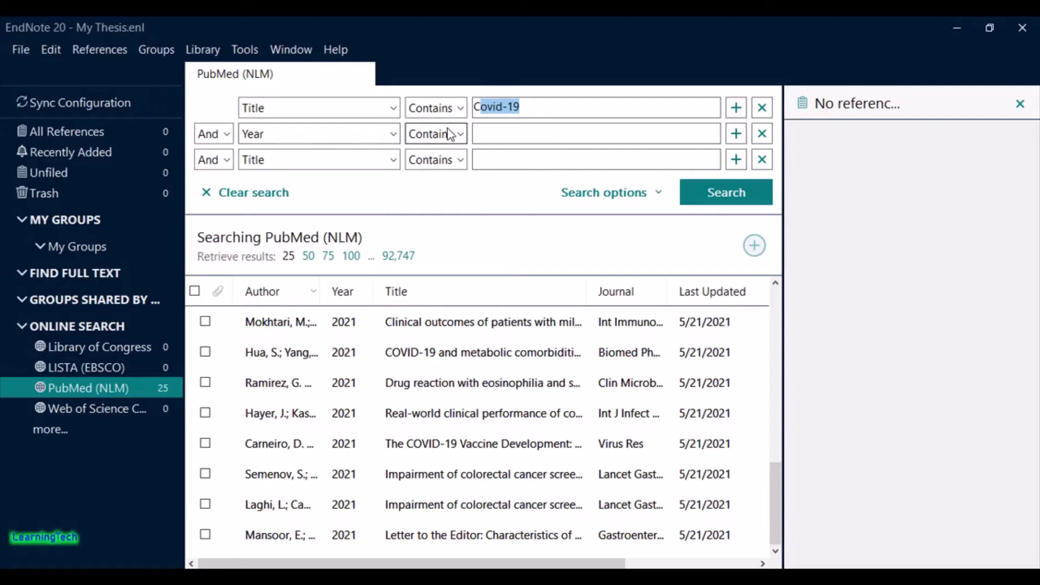
pyautogui.click(560, 105)
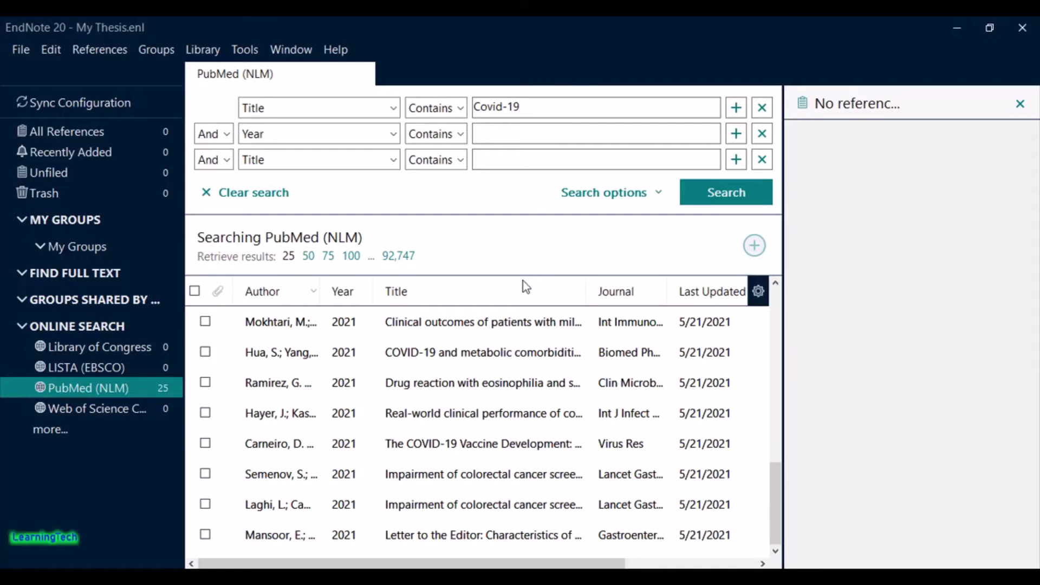
pyautogui.click(404, 389)
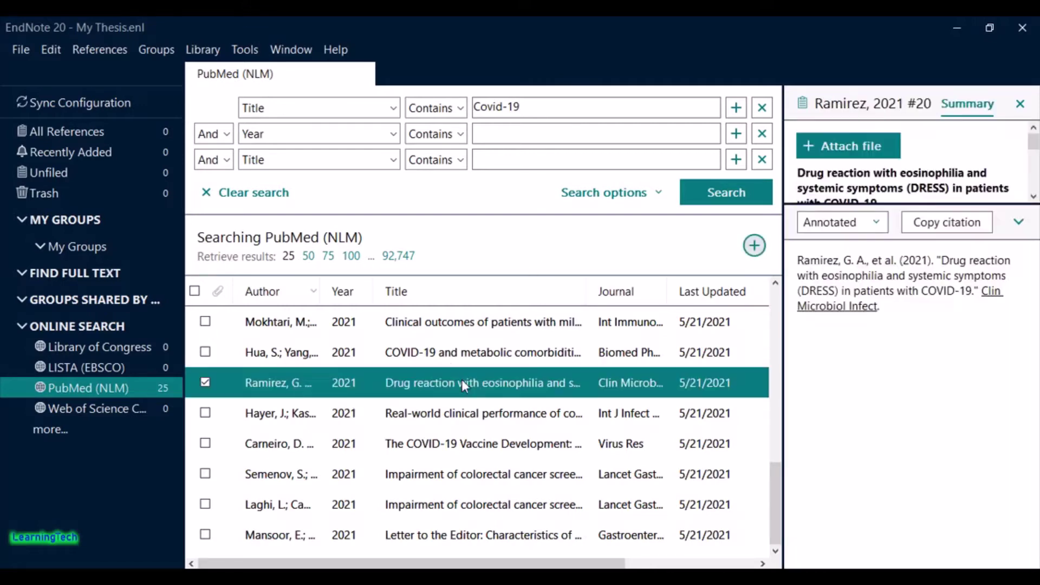
pyautogui.scroll(6, 462, 379)
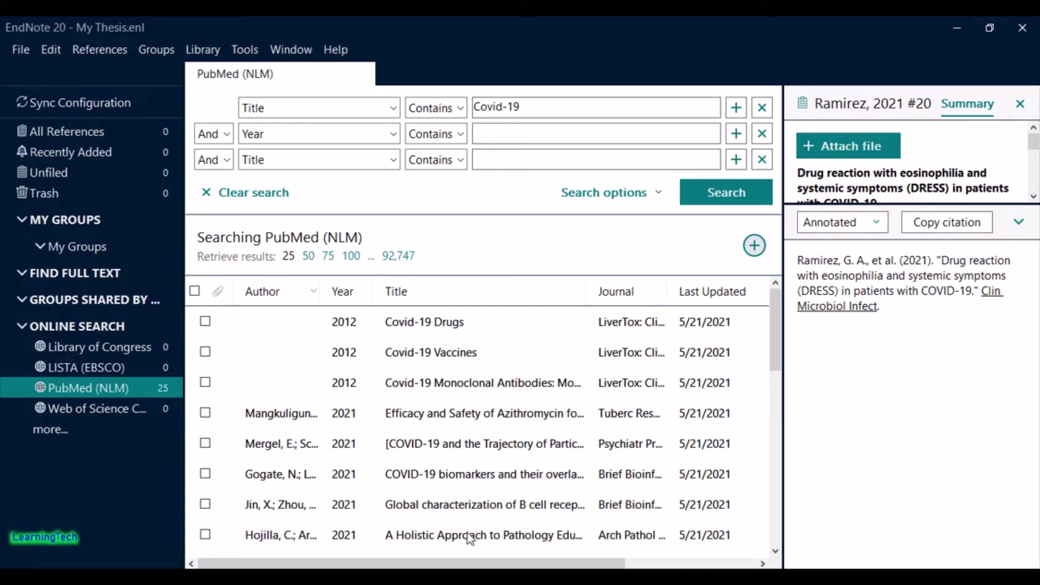
pyautogui.moveTo(430, 577)
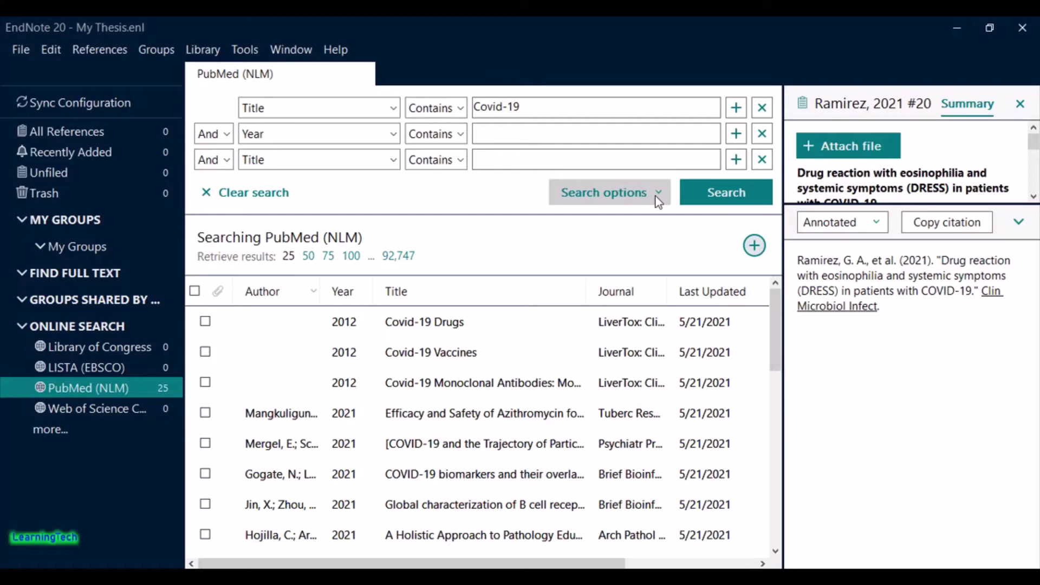
pyautogui.scroll(-6, 588, 386)
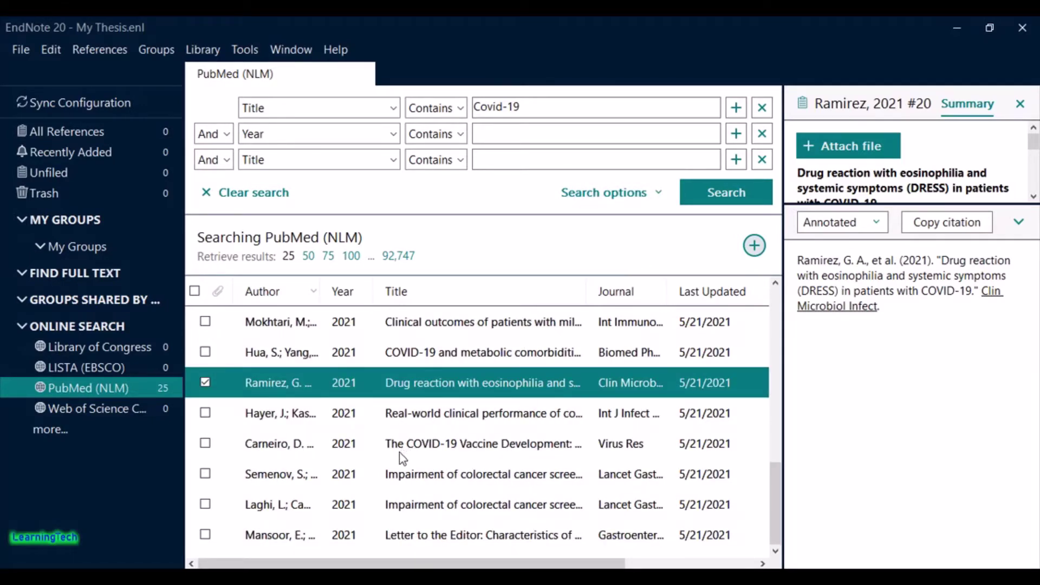
pyautogui.scroll(6, 314, 442)
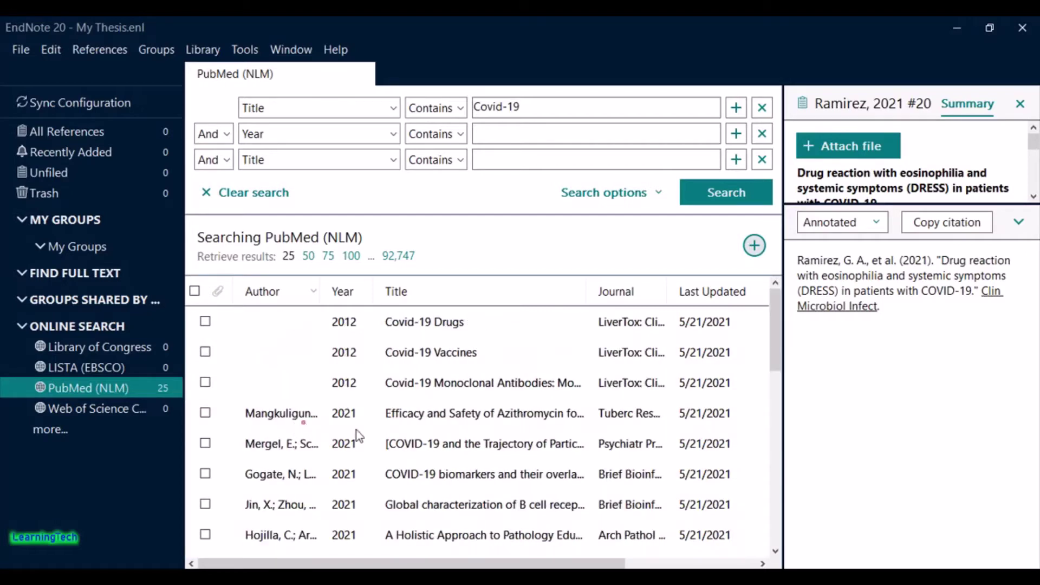
pyautogui.click(304, 418)
pyautogui.scroll(-2, 452, 425)
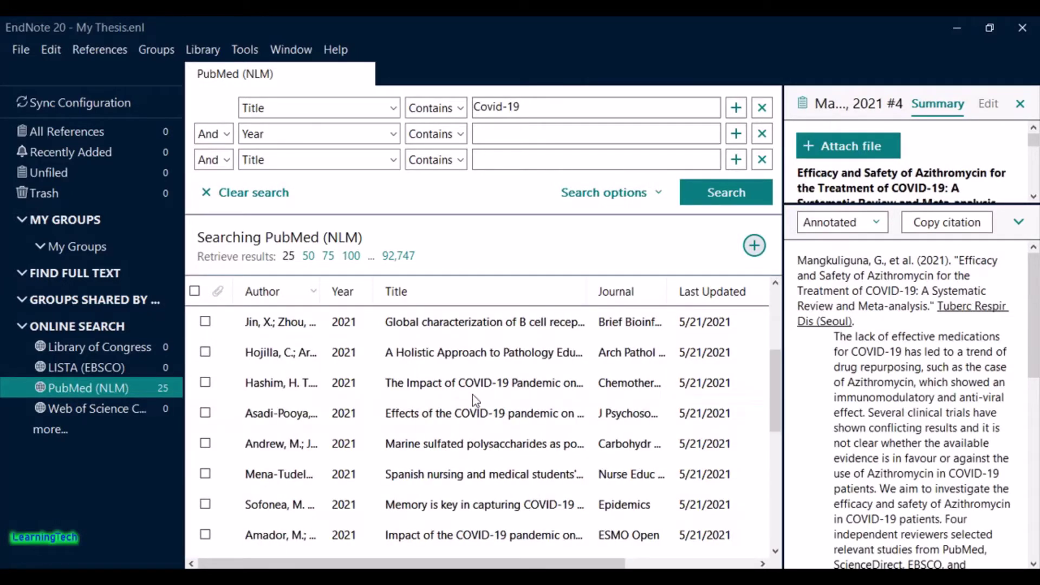
# Step: Mark the five consecutive results from the pathology education article through the Spanish nursing and medical students article
pyautogui.click(456, 356)
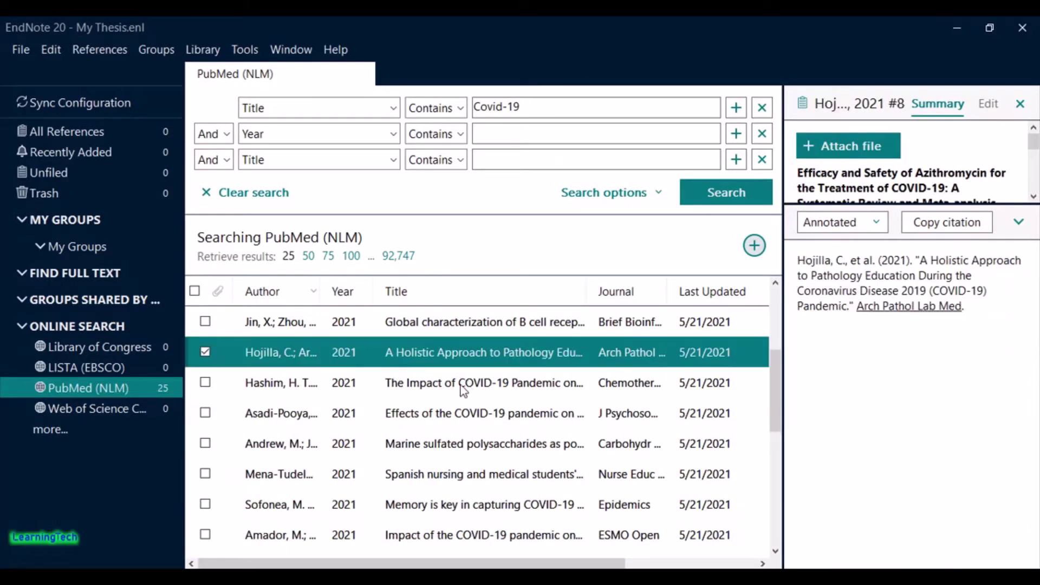
pyautogui.click(204, 382)
pyautogui.click(206, 413)
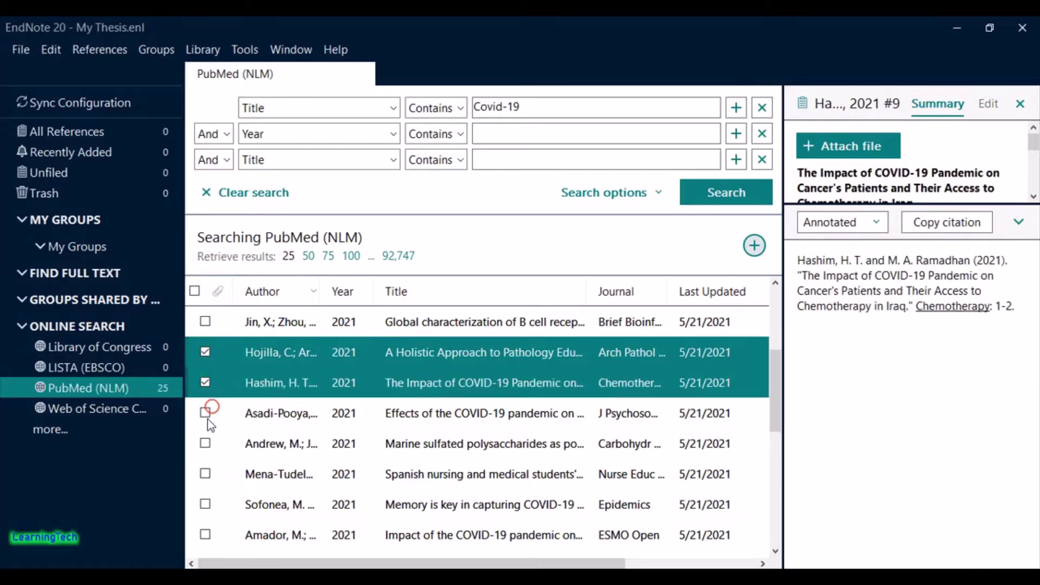
pyautogui.click(206, 443)
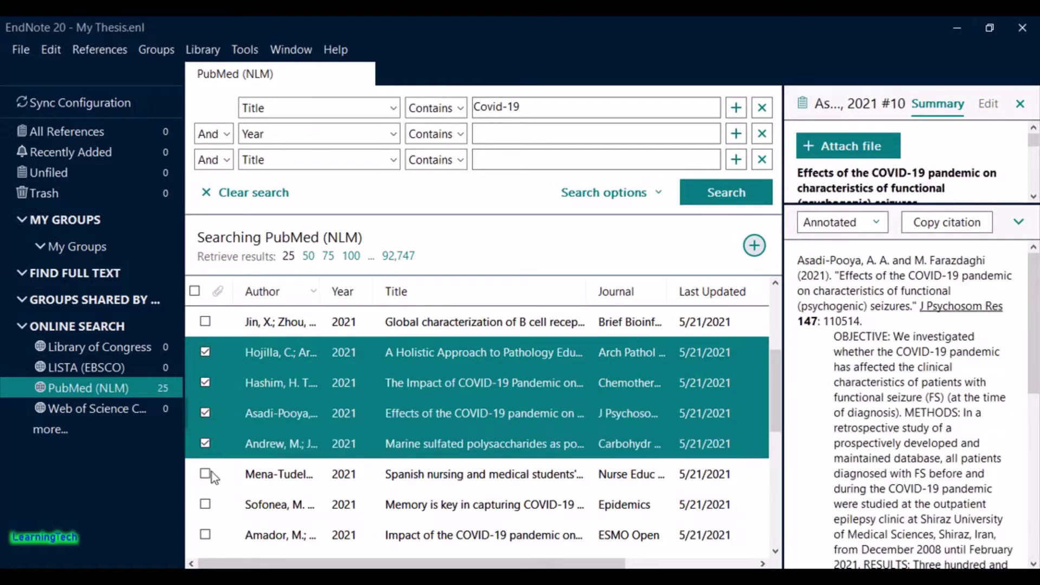
pyautogui.click(205, 473)
# Step: Select all retrieved PubMed results and add them to the local library
pyautogui.hotkey('ctrl', 'a')
pyautogui.scroll(-3, 574, 382)
pyautogui.scroll(5, 585, 380)
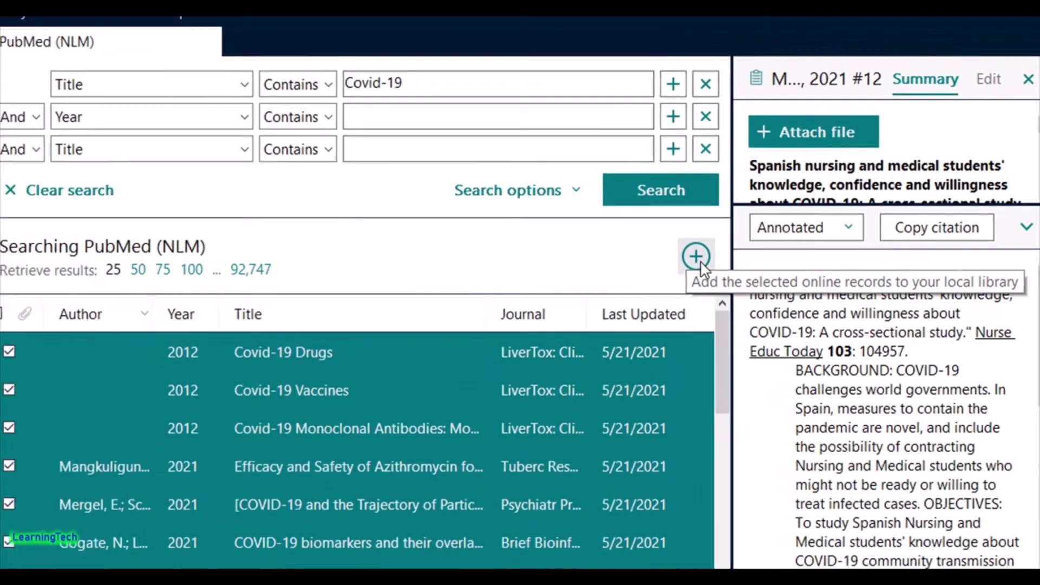
pyautogui.click(698, 260)
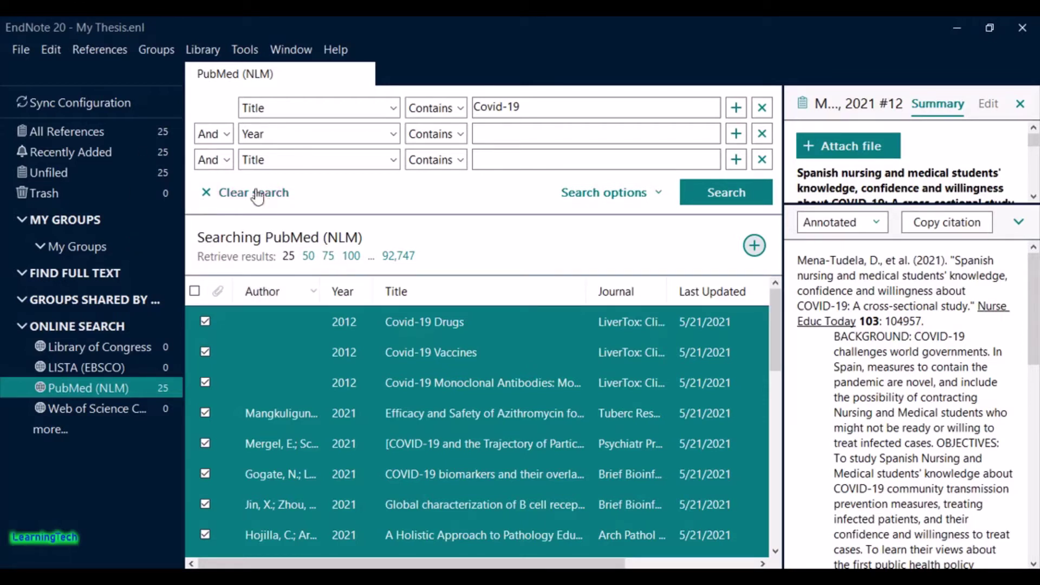
# Step: Show the library's Unfiled references and look through the list
pyautogui.click(101, 173)
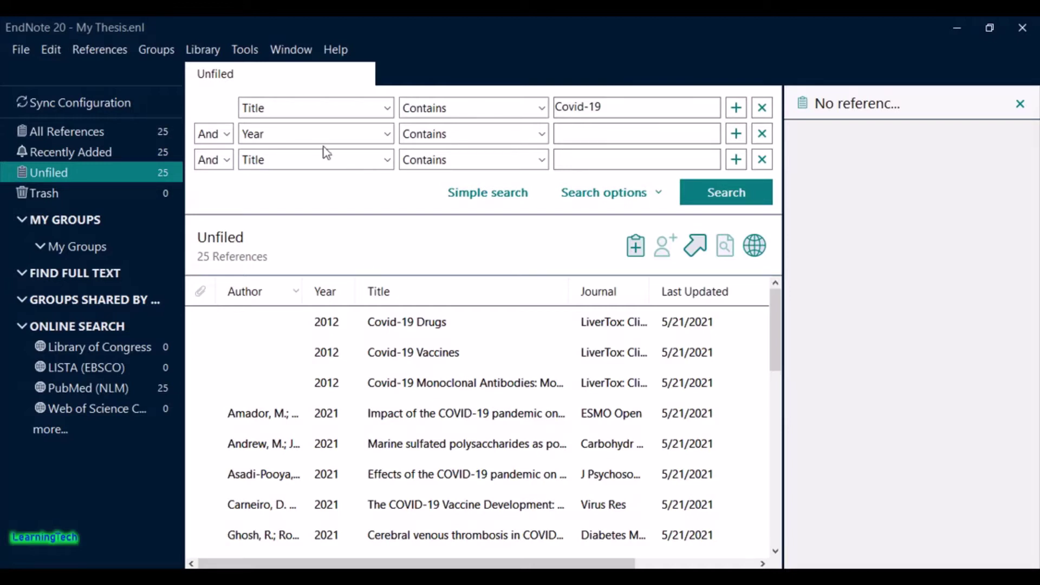
pyautogui.scroll(-4, 417, 401)
pyautogui.scroll(4, 442, 373)
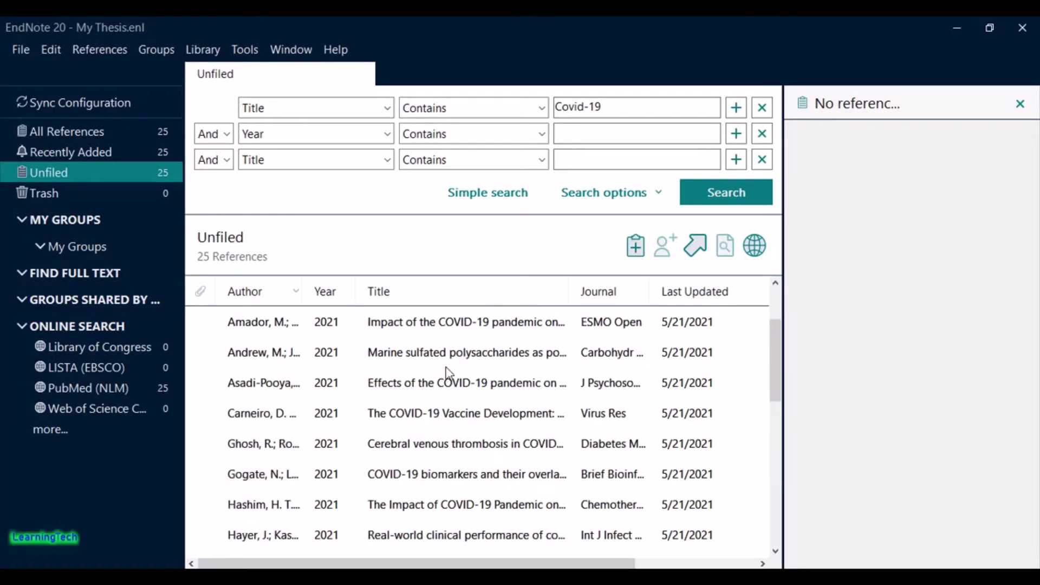
# Step: Create a new group under My Groups and name it COVID-19
pyautogui.click(161, 53)
pyautogui.click(158, 49)
pyautogui.click(159, 52)
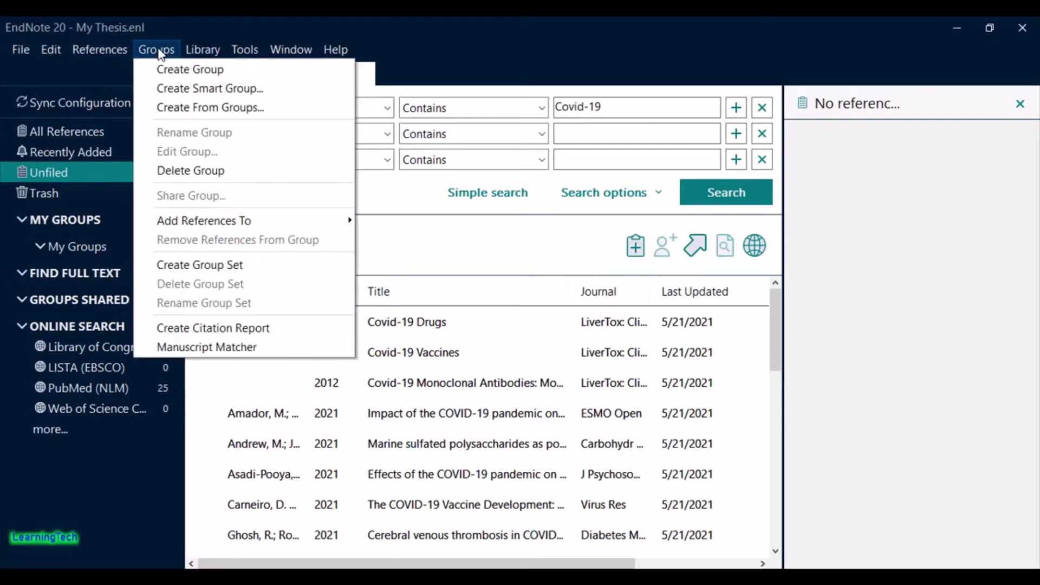
pyautogui.click(230, 76)
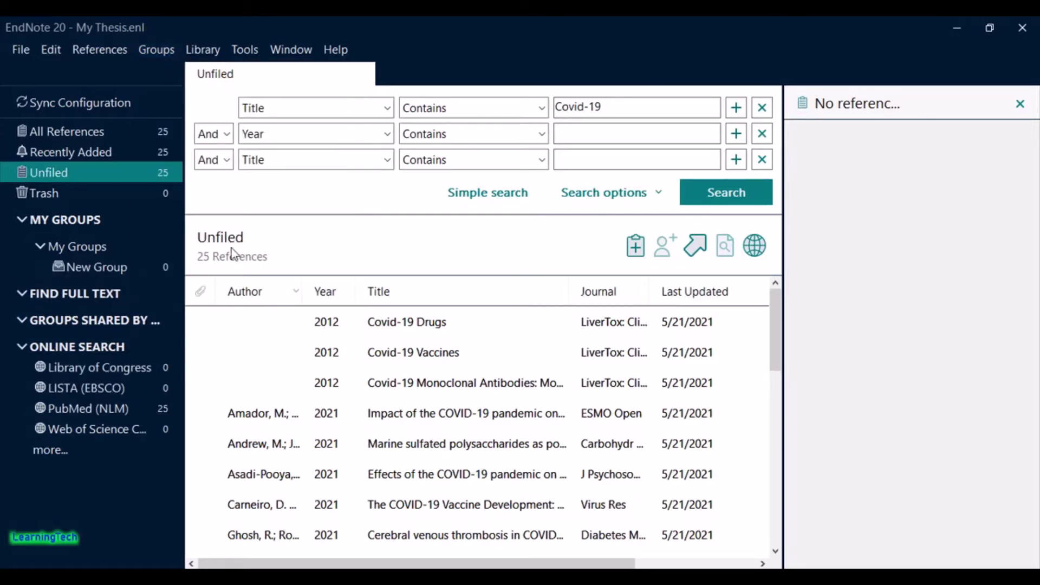
pyautogui.click(120, 266)
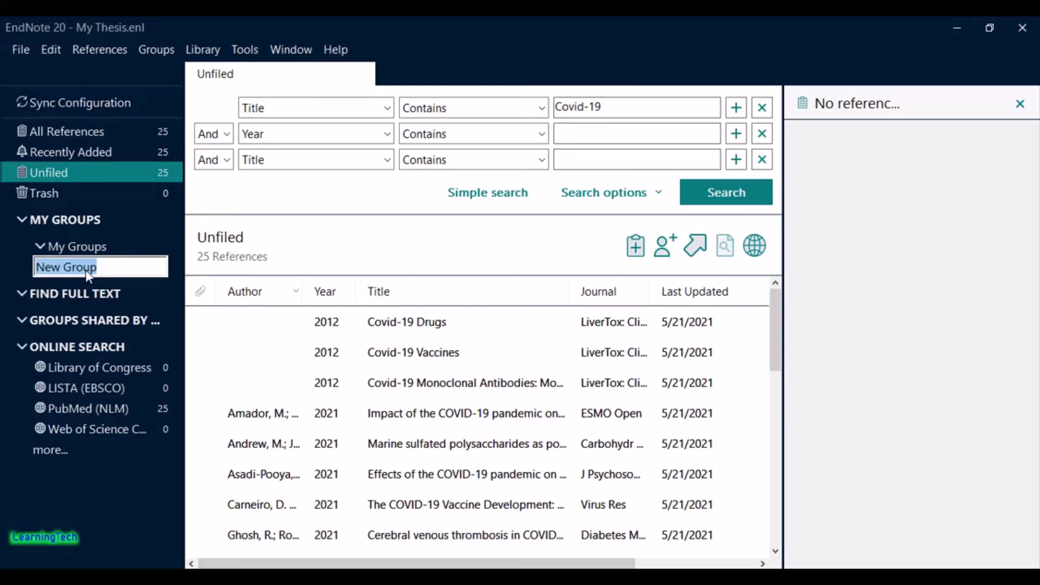
pyautogui.write('COVID-19')
pyautogui.press('Return')
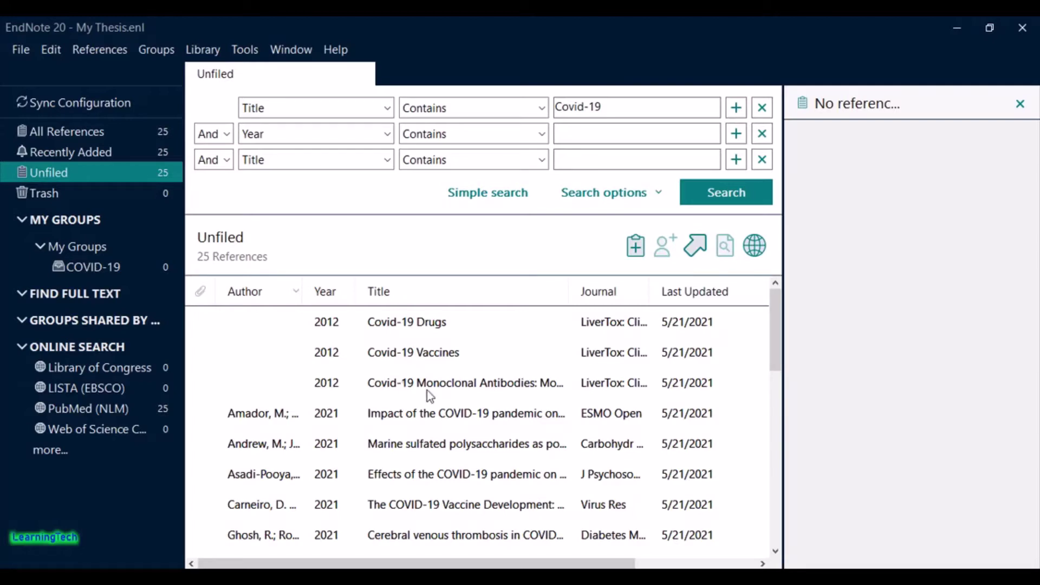
# Step: Select all the Unfiled references and add them to the COVID-19 group
pyautogui.scroll(-6, 455, 383)
pyautogui.scroll(-2, 451, 385)
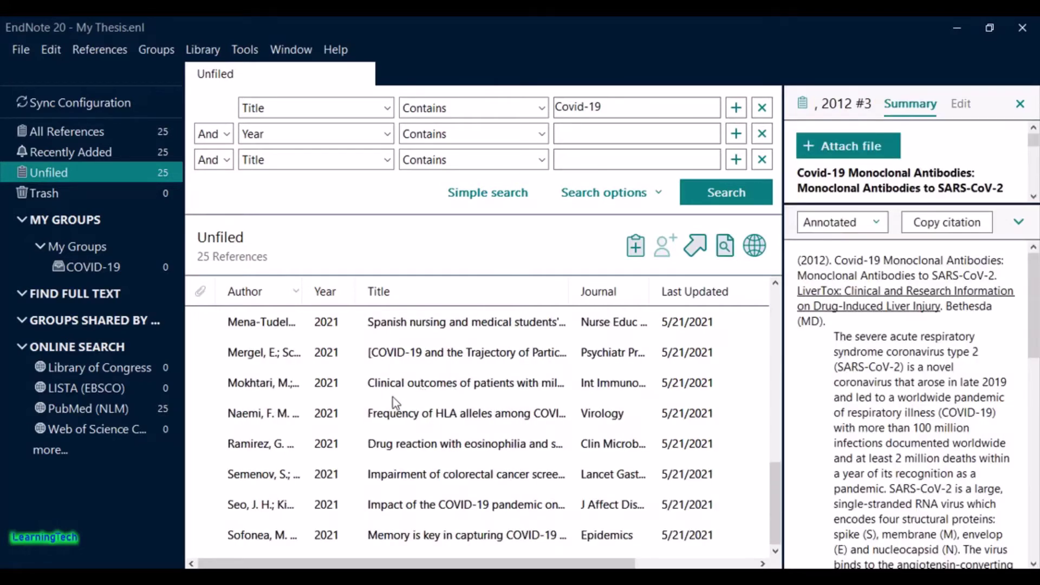
pyautogui.click(338, 385)
pyautogui.scroll(6, 379, 393)
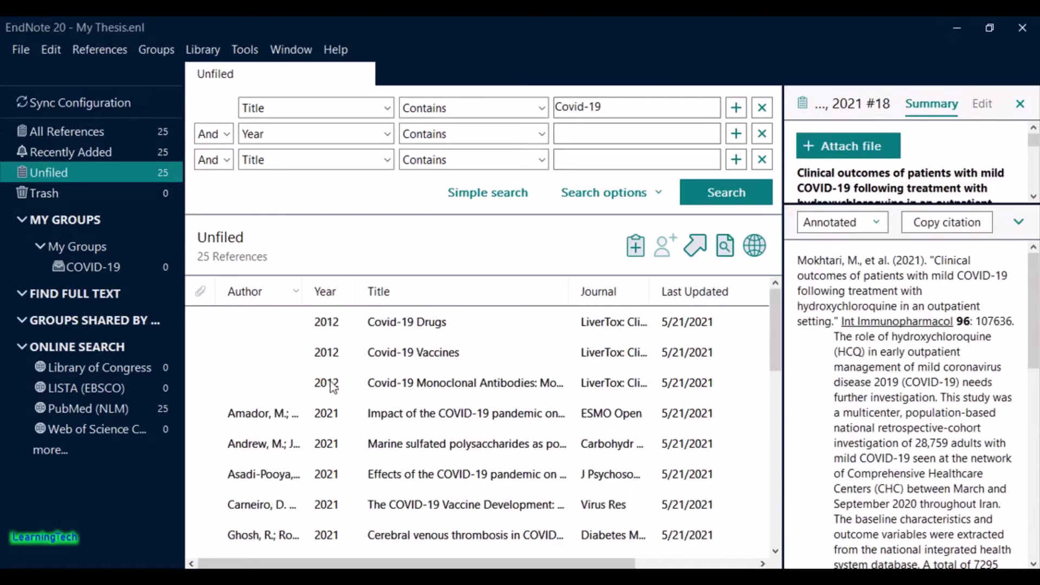
pyautogui.click(404, 391)
pyautogui.hotkey('ctrl', 'a')
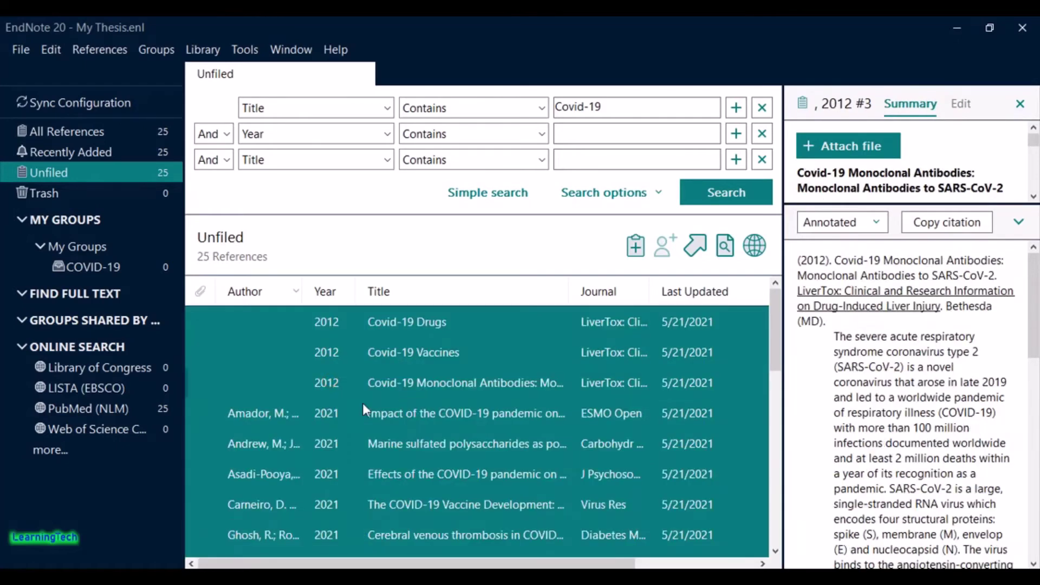
pyautogui.moveTo(336, 319); pyautogui.dragTo(105, 268)
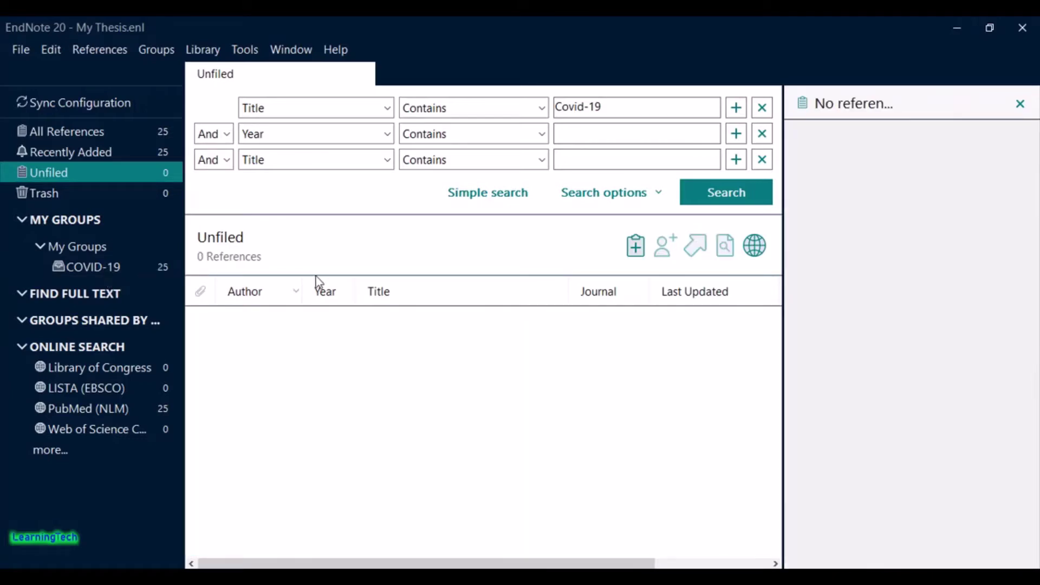
# Step: Show the COVID-19 group and look through its references from first to last
pyautogui.click(120, 268)
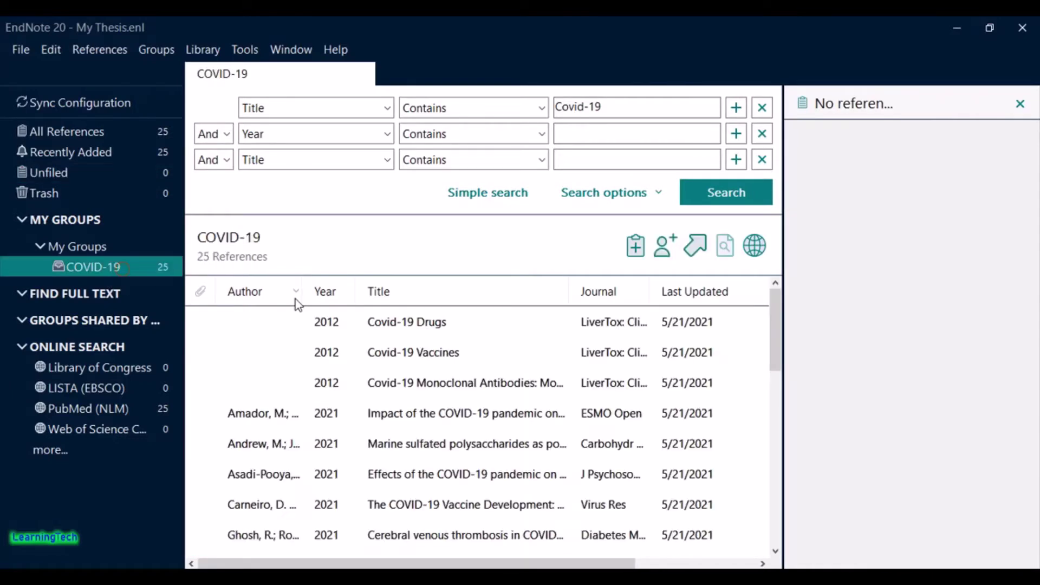
pyautogui.scroll(-6, 489, 387)
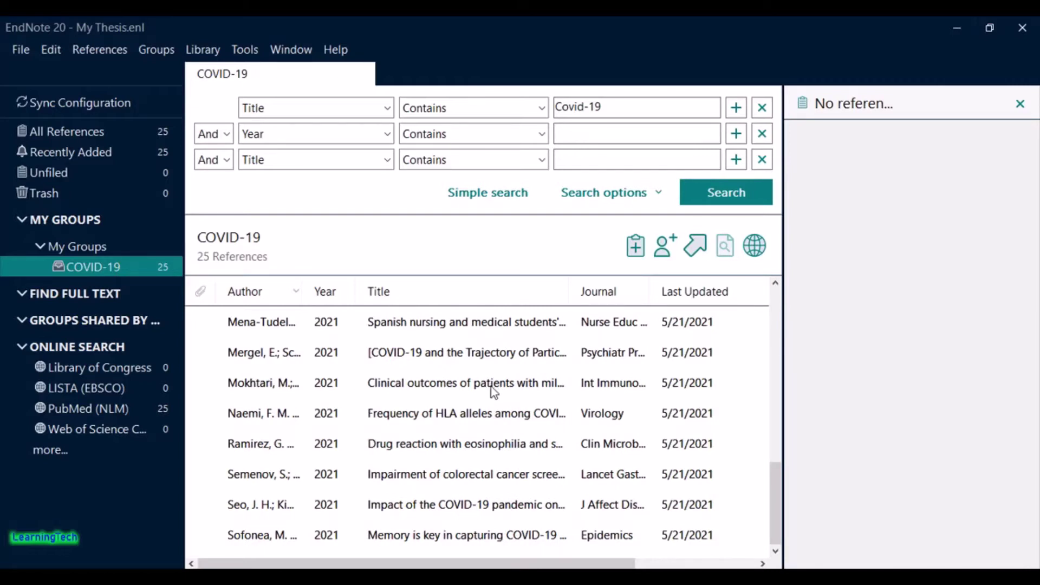
pyautogui.scroll(6, 498, 379)
pyautogui.scroll(-5, 504, 449)
pyautogui.scroll(-1, 504, 448)
pyautogui.scroll(6, 607, 496)
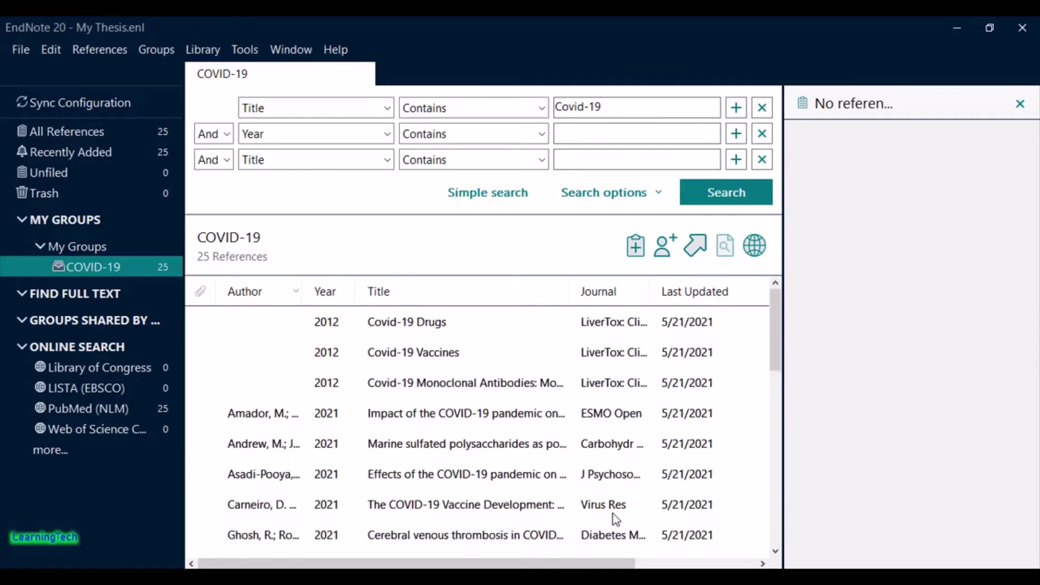
pyautogui.scroll(-6, 606, 494)
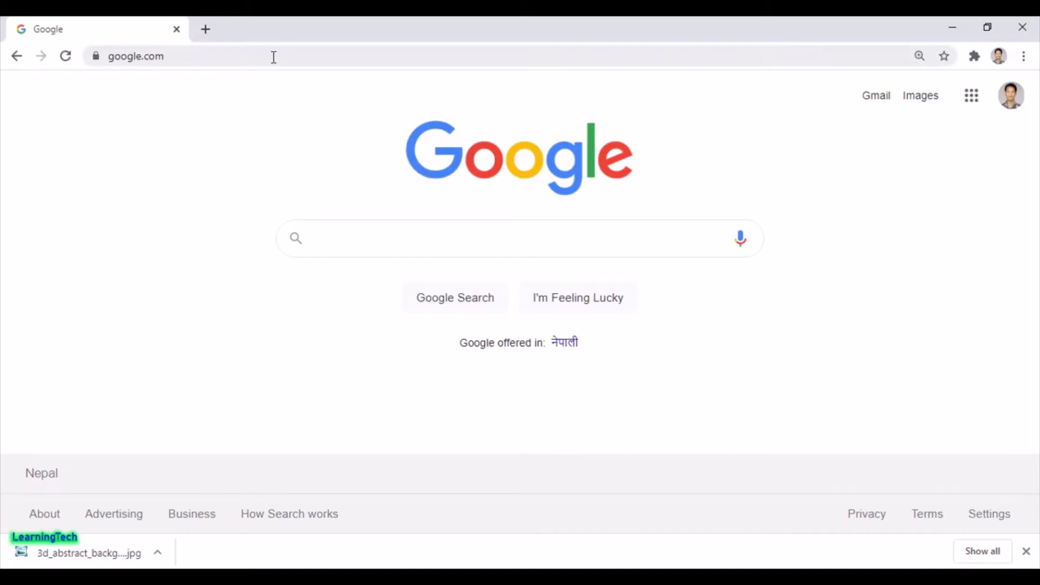
# Step: Switch to the Chrome browser and go to pubmed.gov
pyautogui.click(275, 59)
pyautogui.click(275, 59)
pyautogui.write('pub')
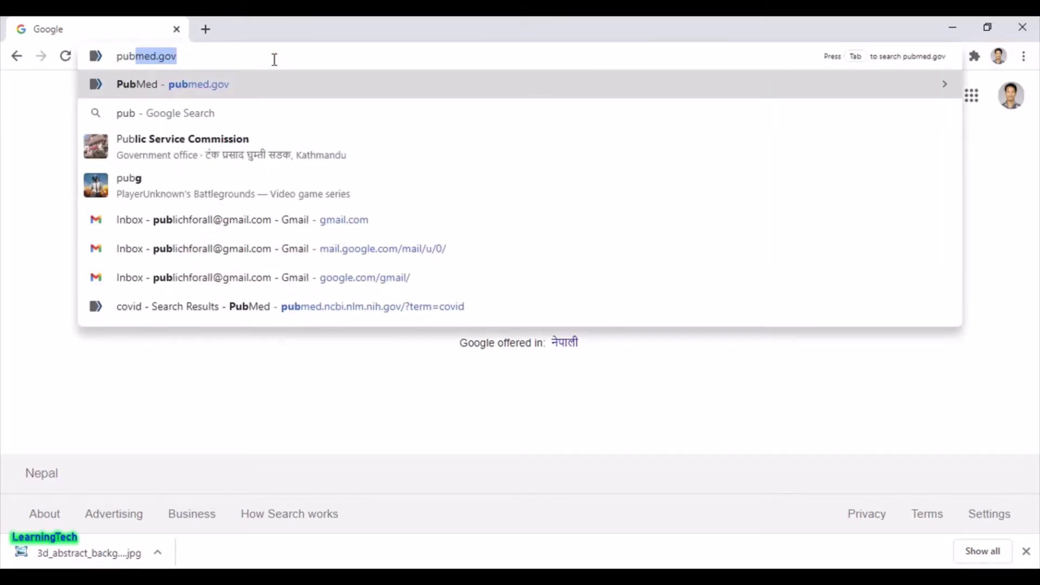
pyautogui.write('med')
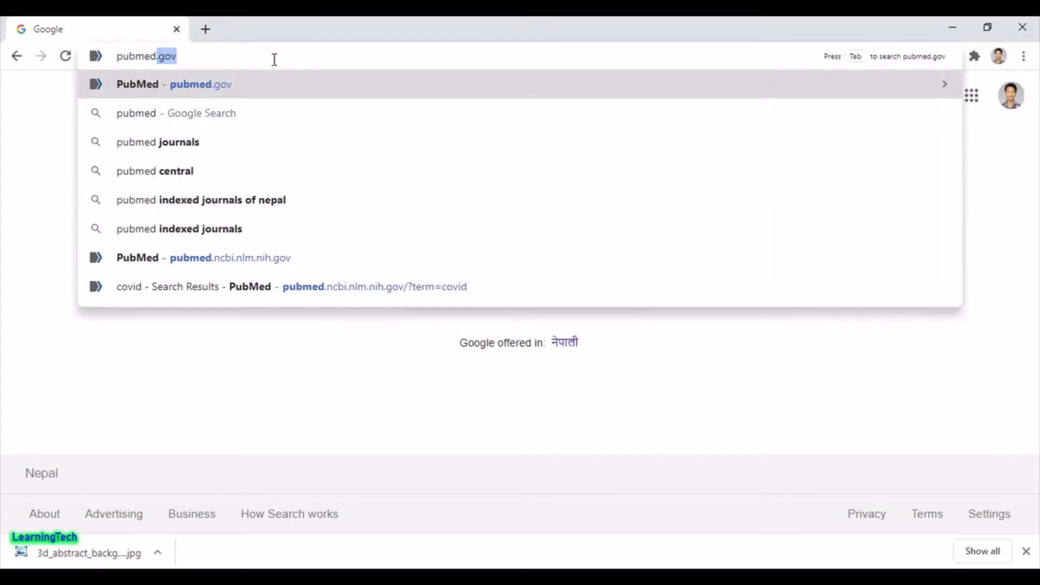
pyautogui.write('.gov')
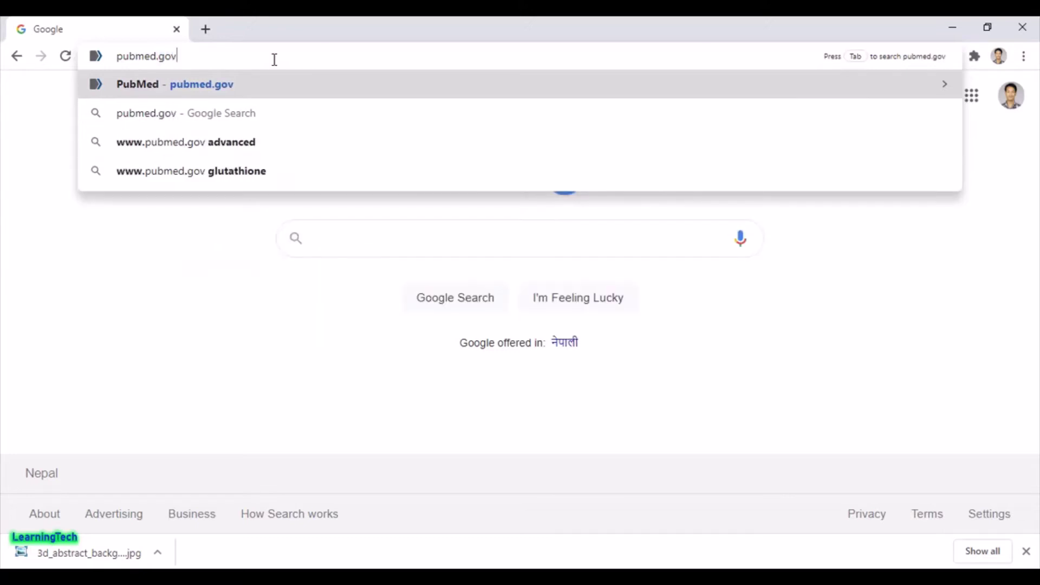
pyautogui.press('Return')
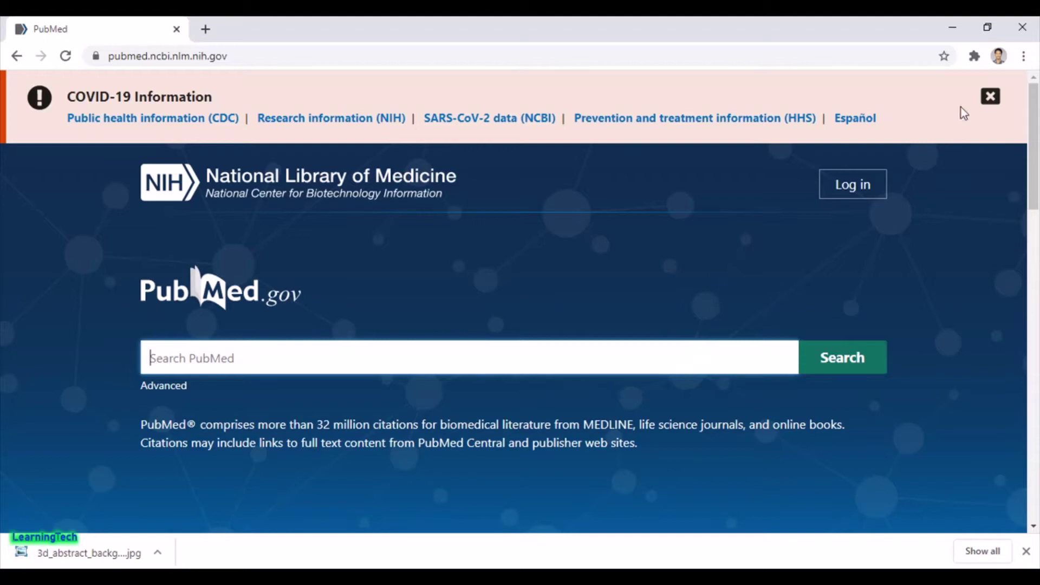
# Step: Dismiss the COVID-19 Information banner and search PubMed for Covid-19
pyautogui.click(990, 97)
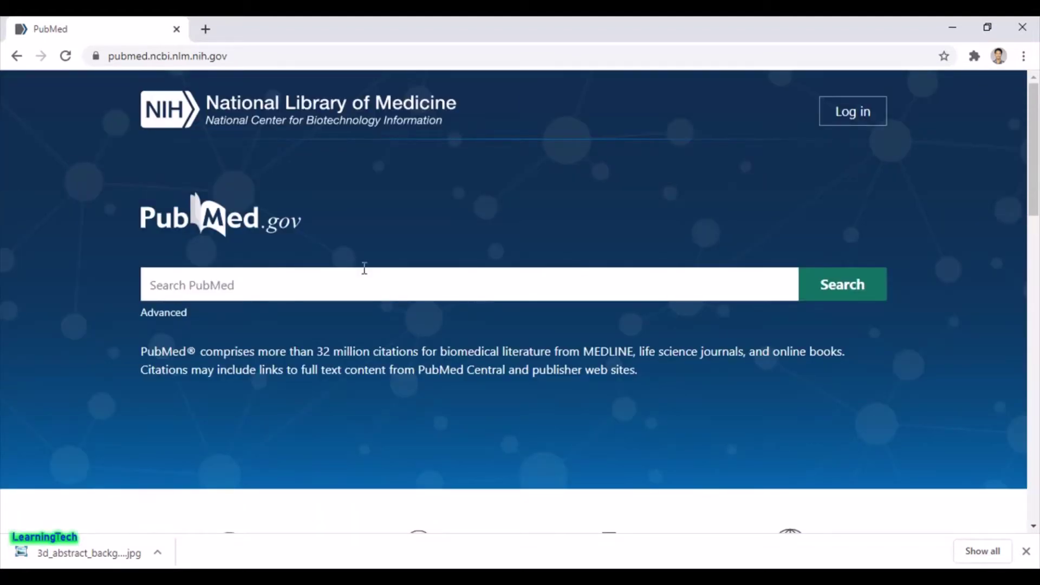
pyautogui.click(315, 283)
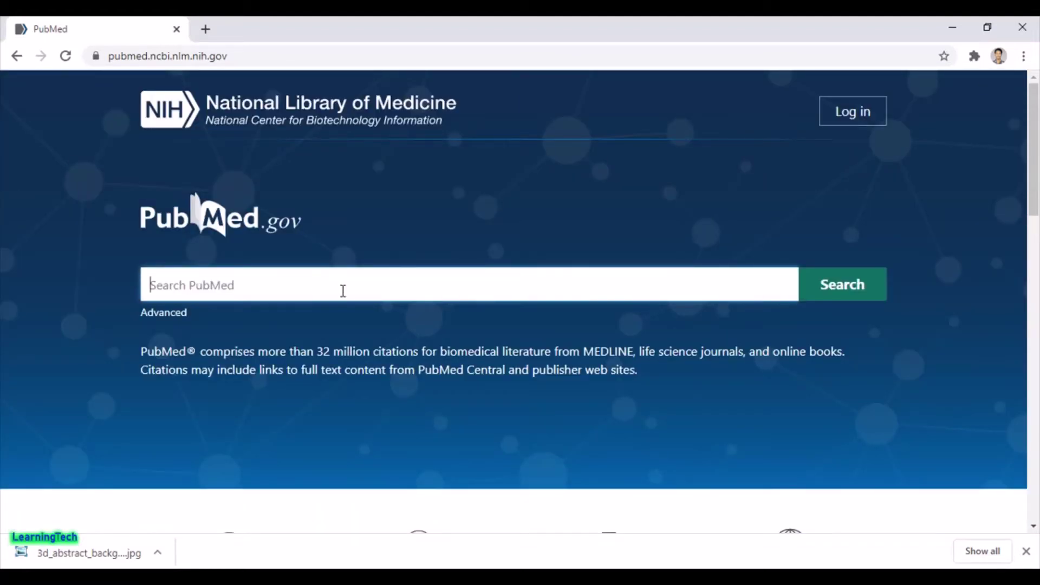
pyautogui.write('Covid-19')
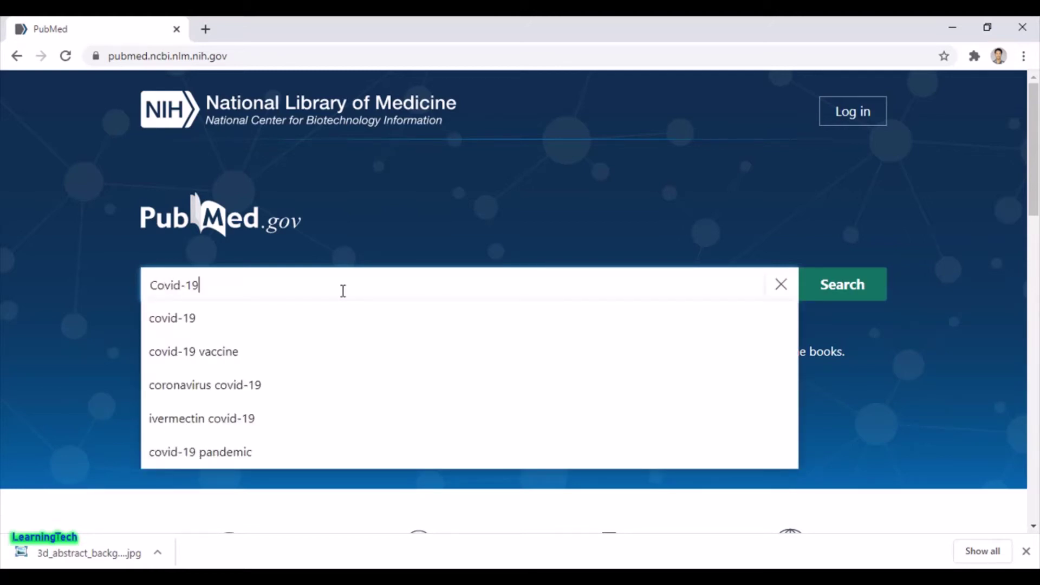
pyautogui.press('Return')
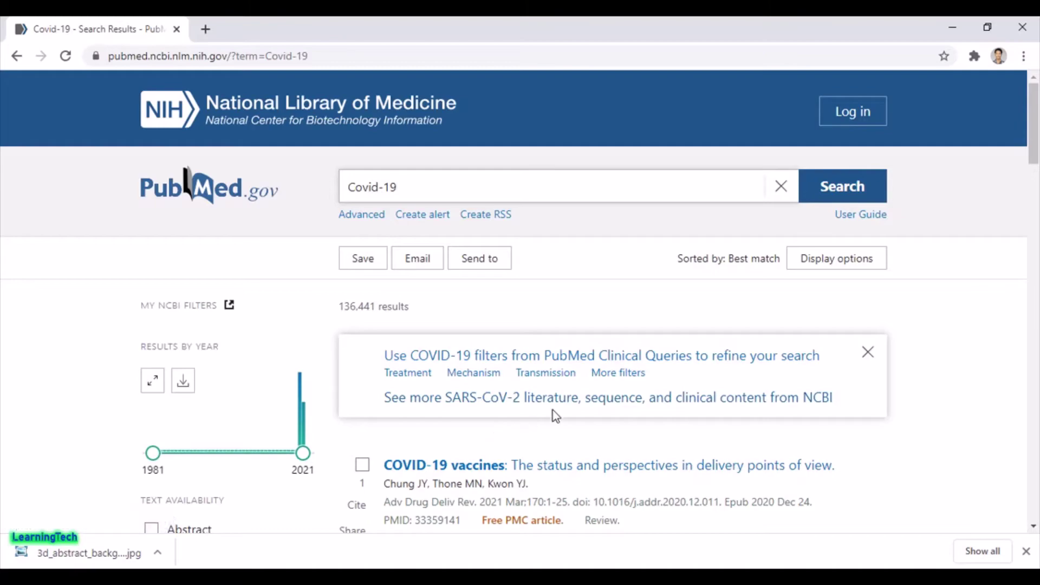
# Step: Look through the search results and create a citation manager file covering all results on this page
pyautogui.scroll(-15, 551, 410)
pyautogui.scroll(-3, 559, 406)
pyautogui.scroll(18, 559, 407)
pyautogui.click(496, 263)
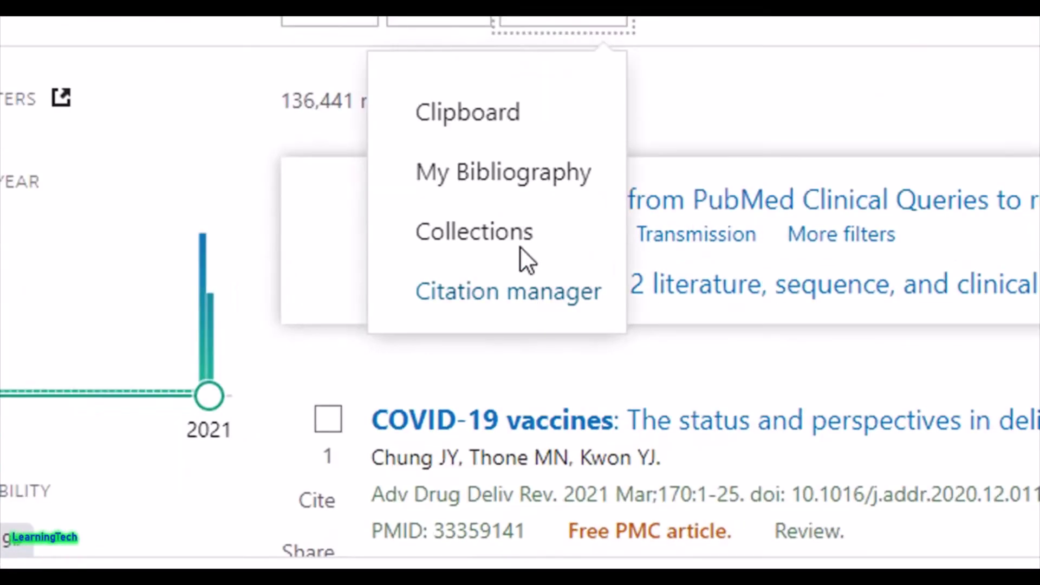
pyautogui.click(509, 295)
pyautogui.click(463, 324)
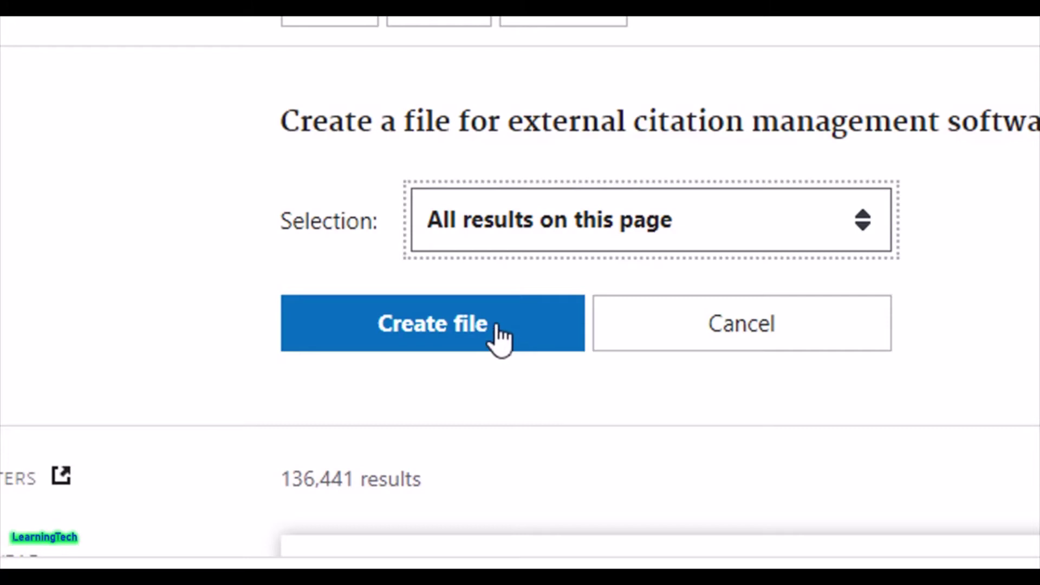
pyautogui.click(466, 340)
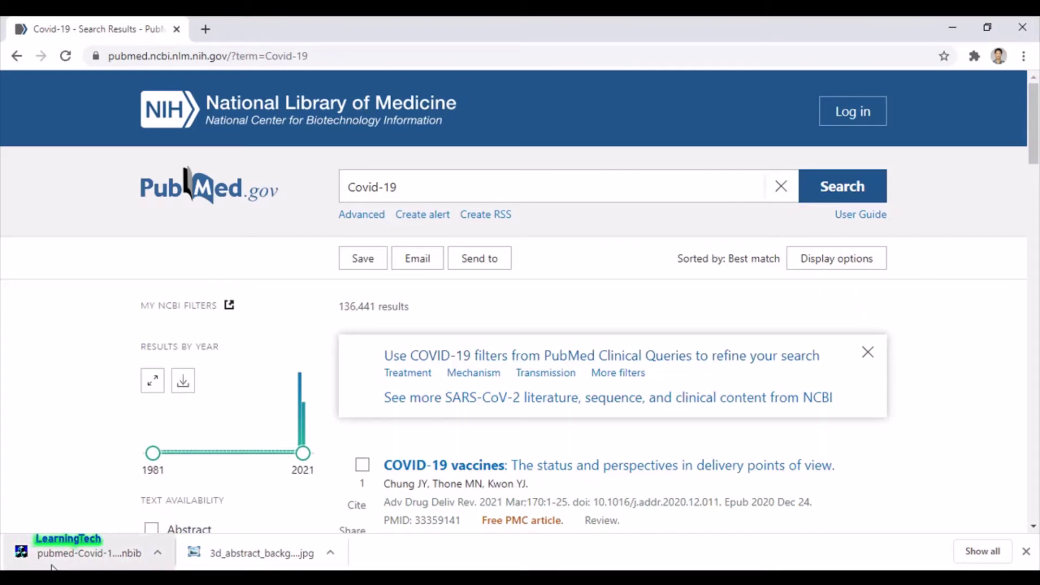
# Step: Import the downloaded PubMed .nbib file into the My Thesis library in EndNote and look through the Imported References
pyautogui.click(120, 563)
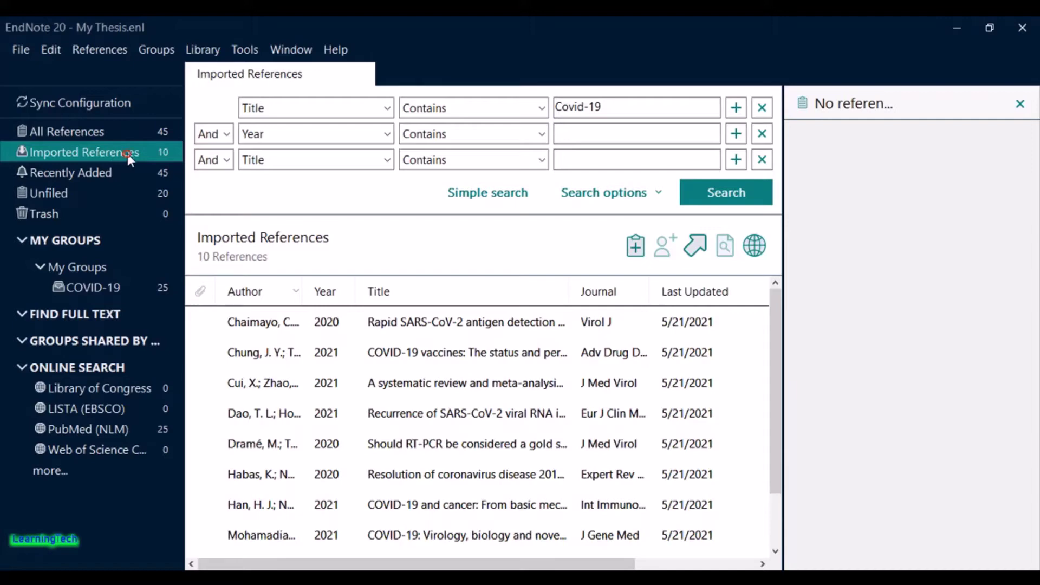
pyautogui.scroll(-1, 483, 409)
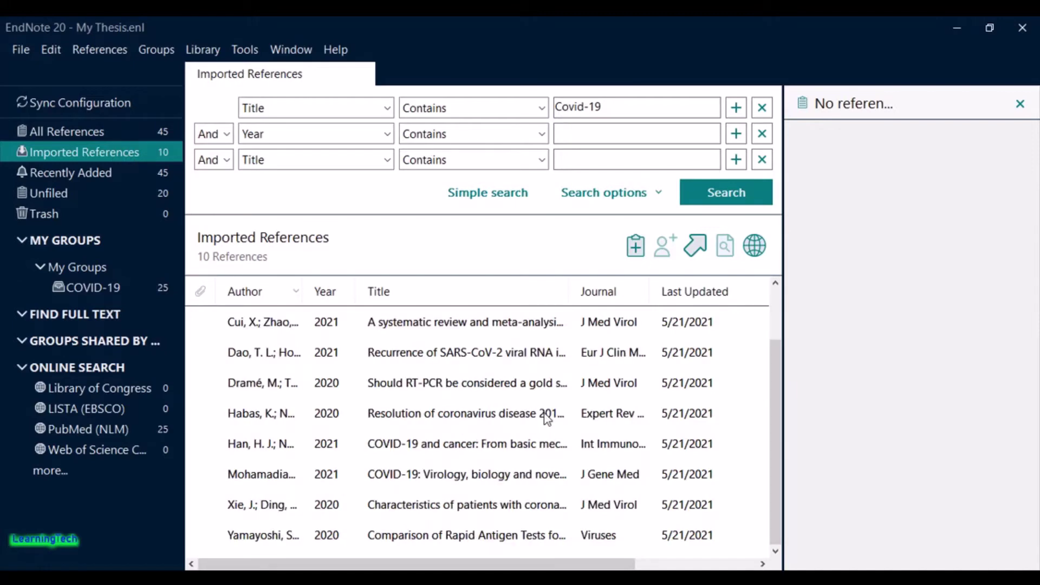
pyautogui.click(477, 393)
pyautogui.scroll(1, 448, 434)
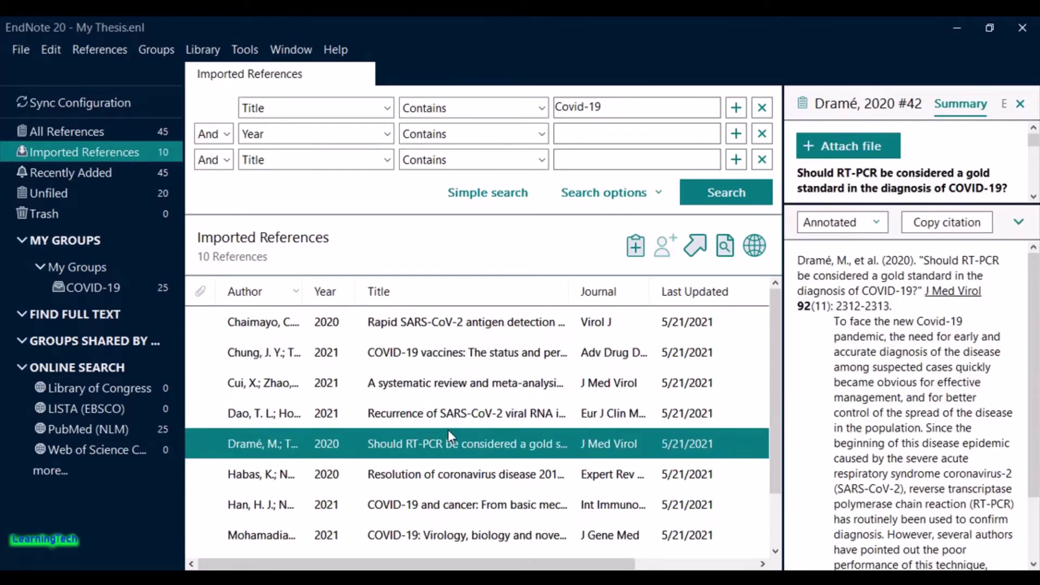
pyautogui.scroll(-1, 449, 430)
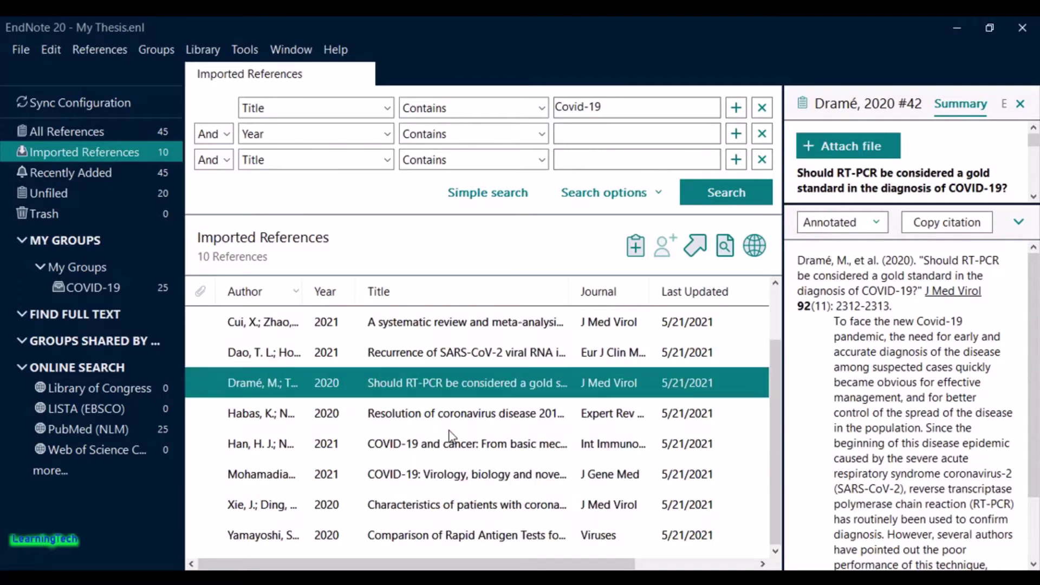
pyautogui.scroll(1, 449, 431)
pyautogui.scroll(-1, 449, 431)
pyautogui.scroll(1, 449, 433)
pyautogui.scroll(-1, 449, 433)
# Step: Select all the Imported References and add them to the COVID-19 group
pyautogui.click(410, 357)
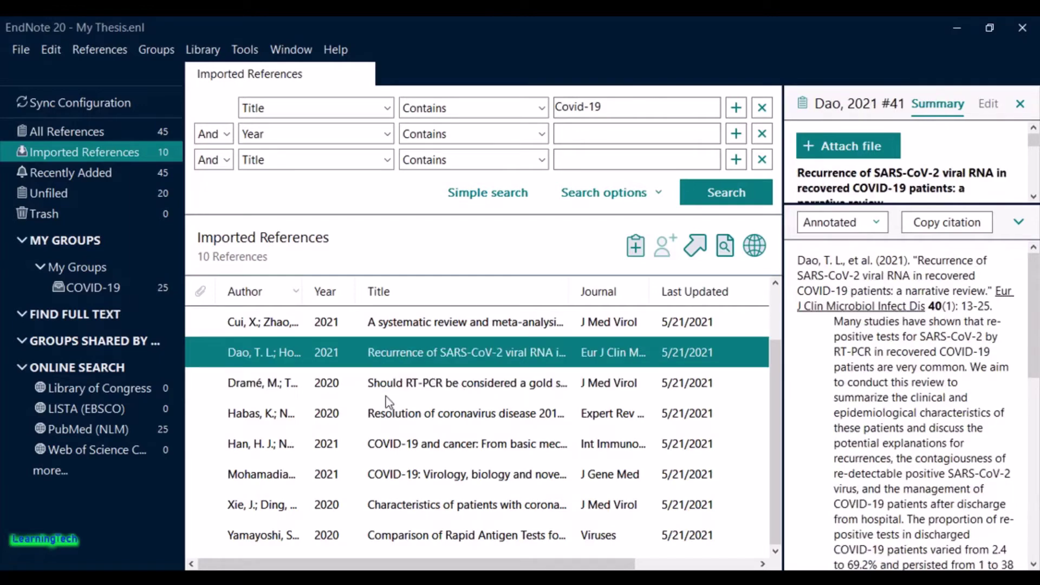
pyautogui.hotkey('ctrl', 'a')
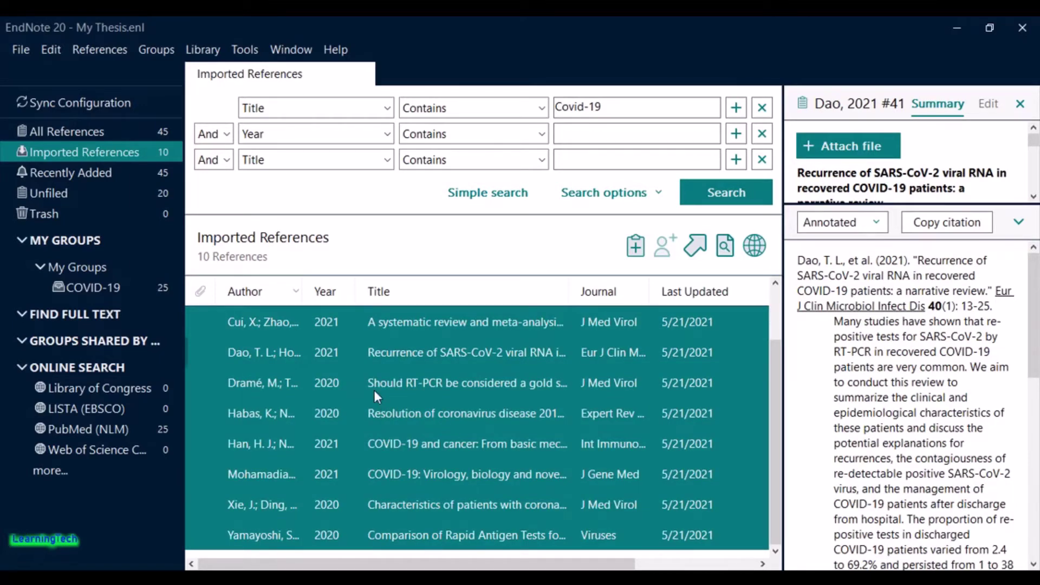
pyautogui.moveTo(267, 320); pyautogui.dragTo(116, 292)
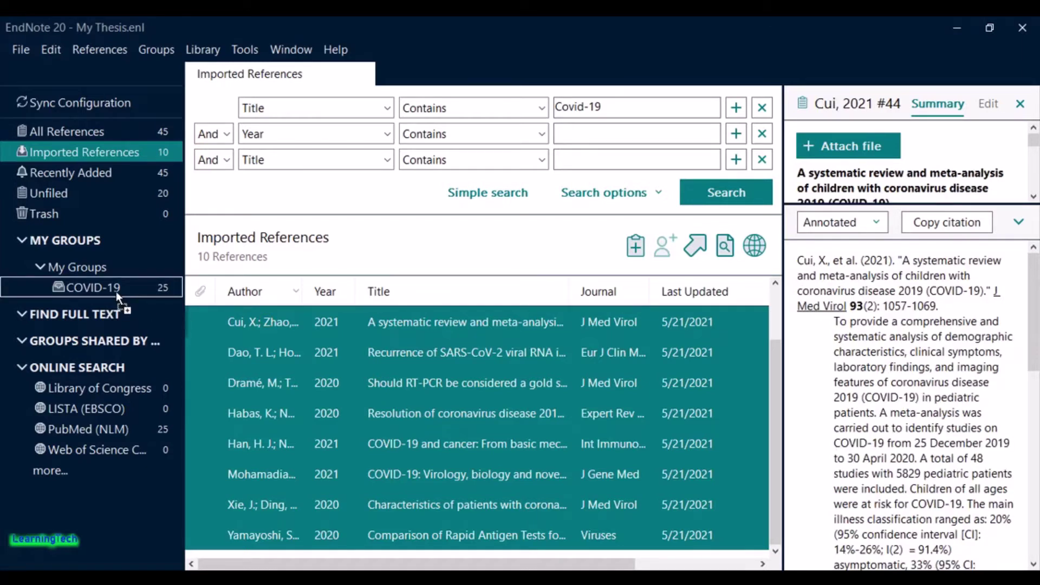
pyautogui.moveTo(116, 292); pyautogui.dragTo(116, 293)
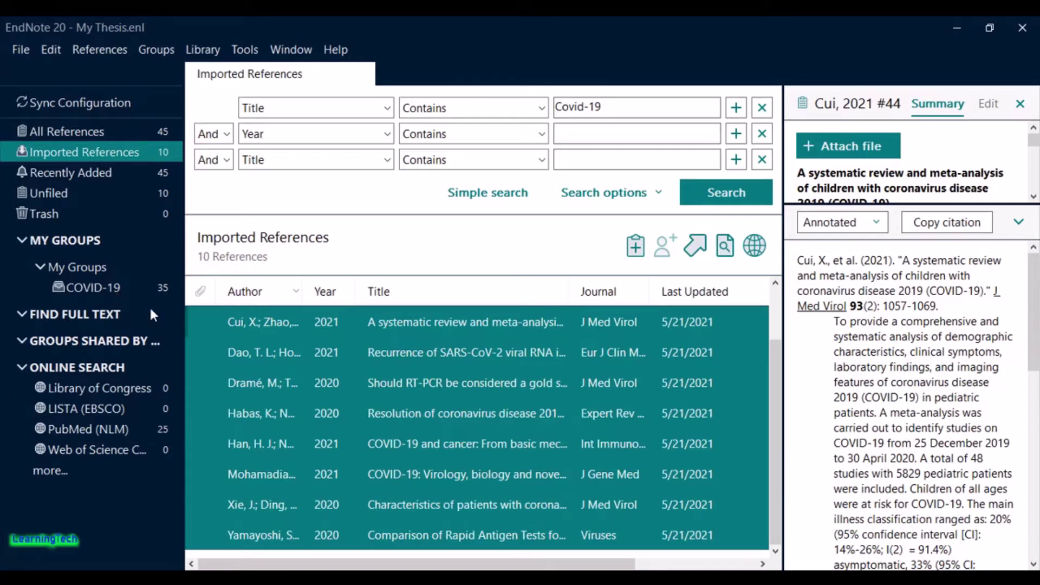
pyautogui.click(381, 361)
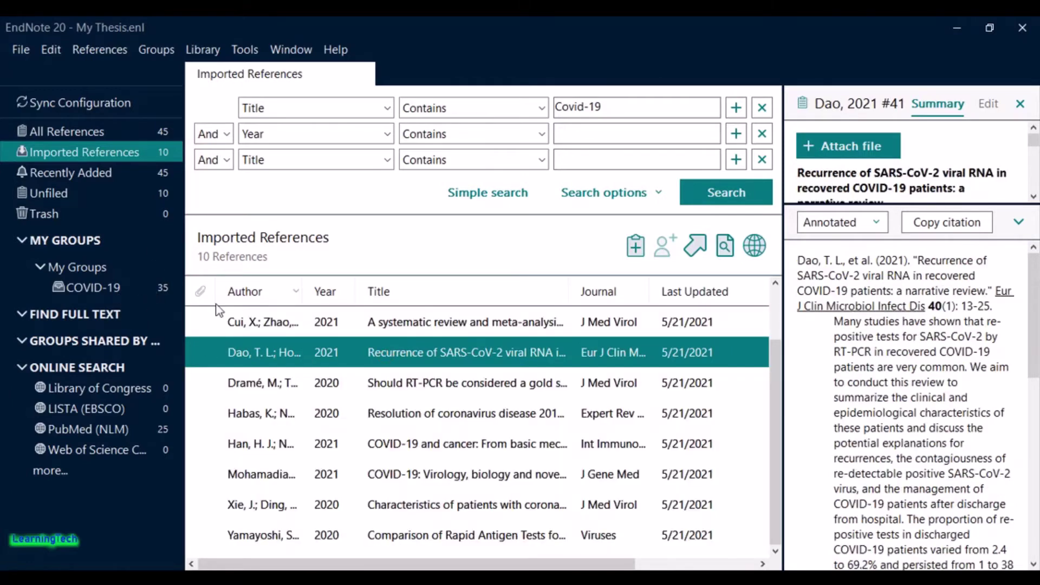
# Step: Look through the COVID-19 group's references and view the summary of the article on the trajectory of participation, inclusion and psychological well-being
pyautogui.click(136, 284)
pyautogui.scroll(-6, 353, 353)
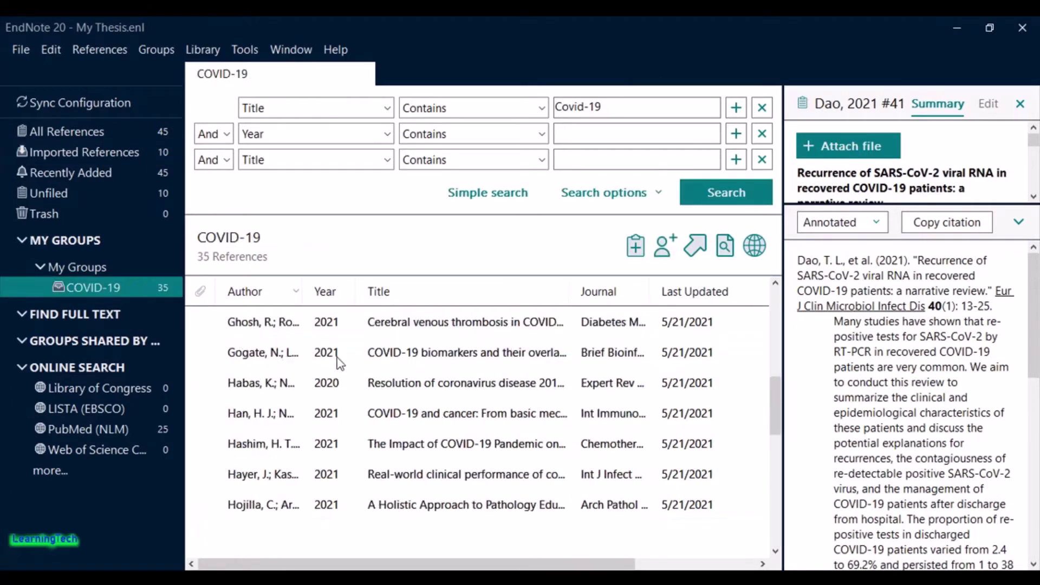
pyautogui.scroll(3, 353, 353)
pyautogui.scroll(5, 368, 355)
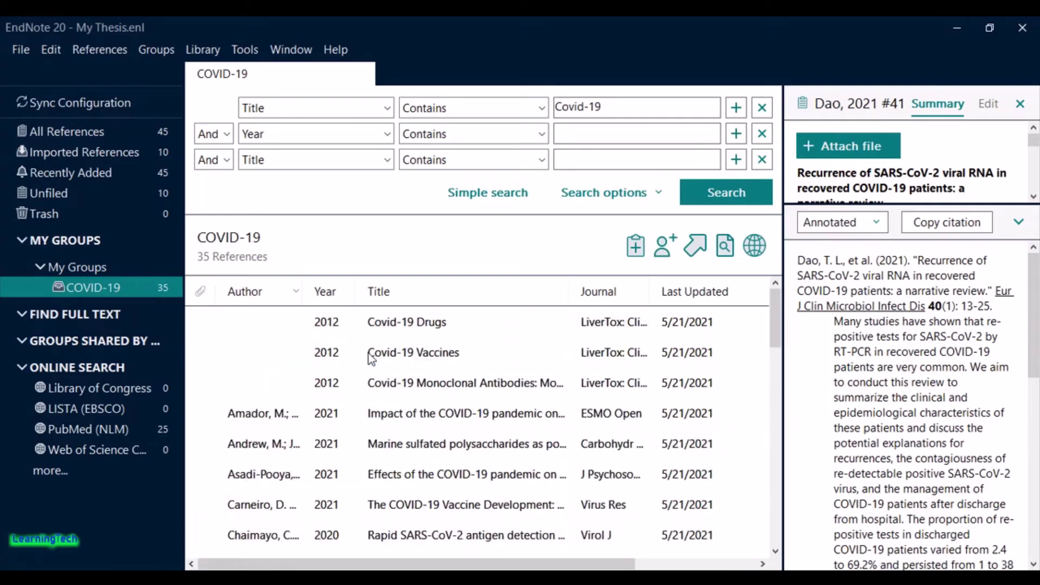
pyautogui.scroll(-9, 372, 355)
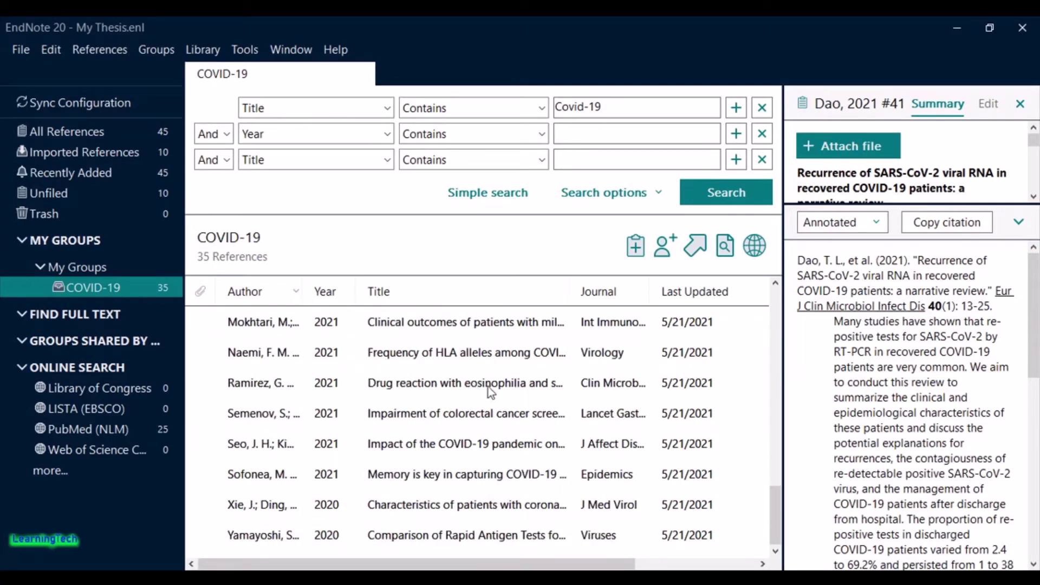
pyautogui.moveTo(782, 519); pyautogui.dragTo(814, 310)
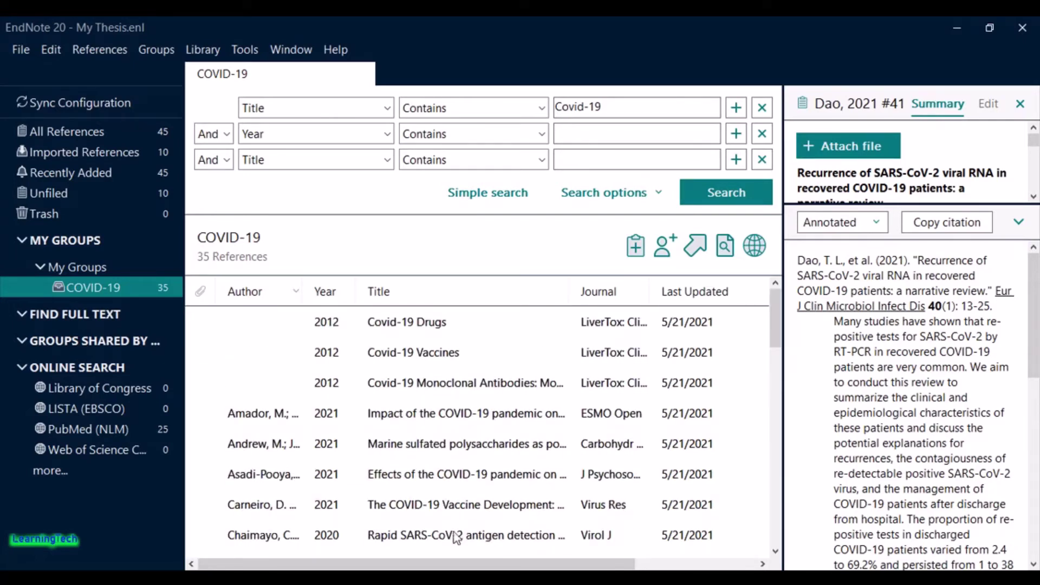
pyautogui.scroll(-5, 414, 391)
pyautogui.scroll(-3, 414, 391)
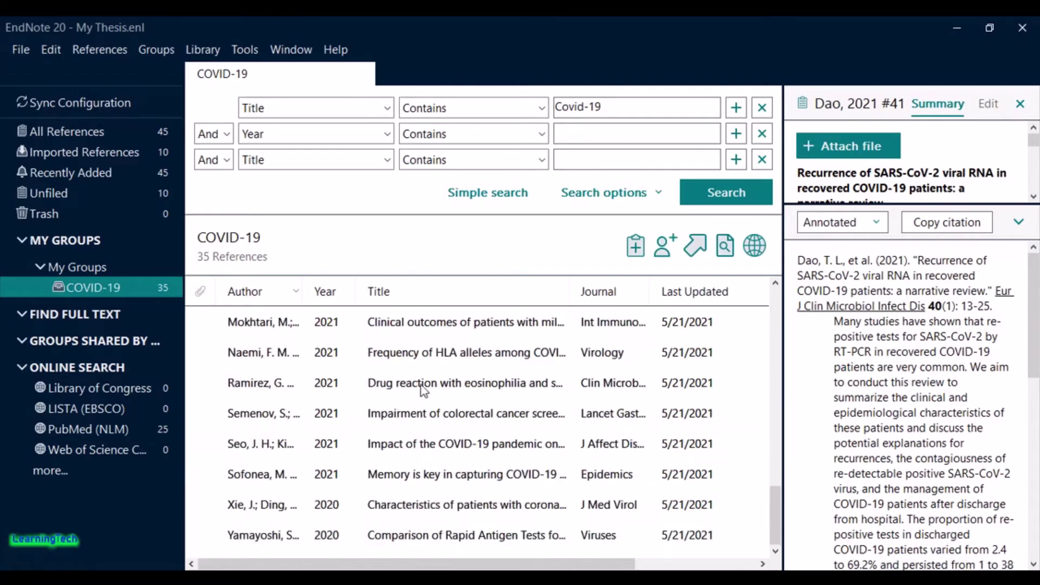
pyautogui.moveTo(772, 525); pyautogui.dragTo(773, 496)
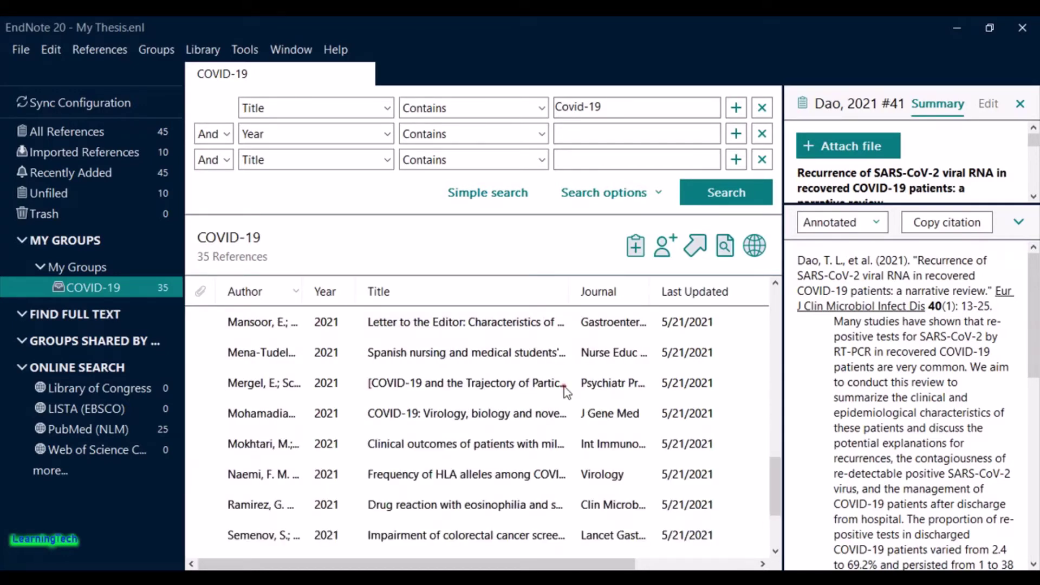
pyautogui.click(563, 387)
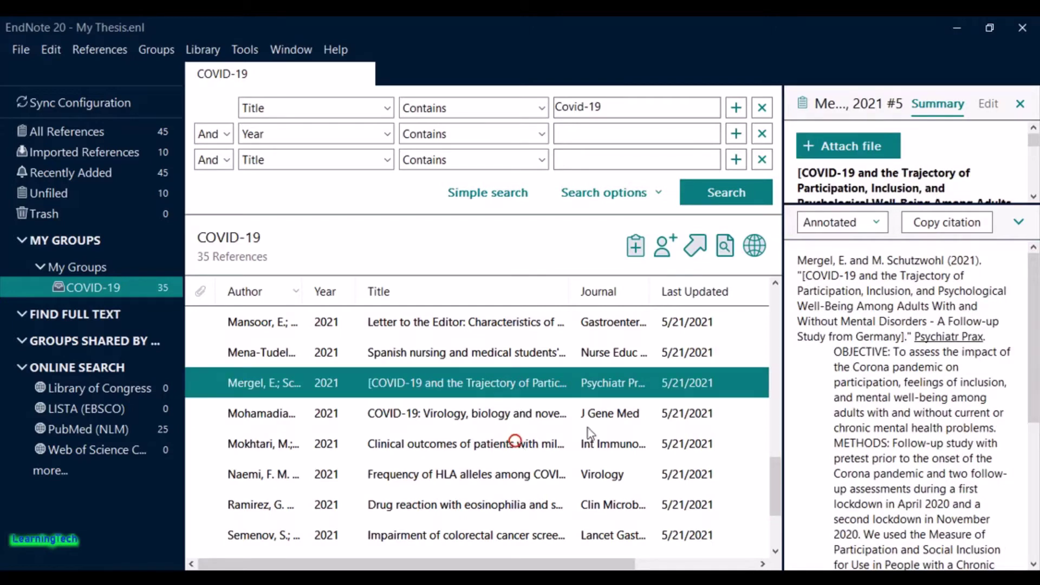
# Step: Look through the rest of the COVID-19 group and view several article summaries, from the hydroxychloroquine study to the HLA alleles study
pyautogui.click(533, 445)
pyautogui.scroll(-10, 1035, 504)
pyautogui.moveTo(1033, 504); pyautogui.dragTo(1033, 314)
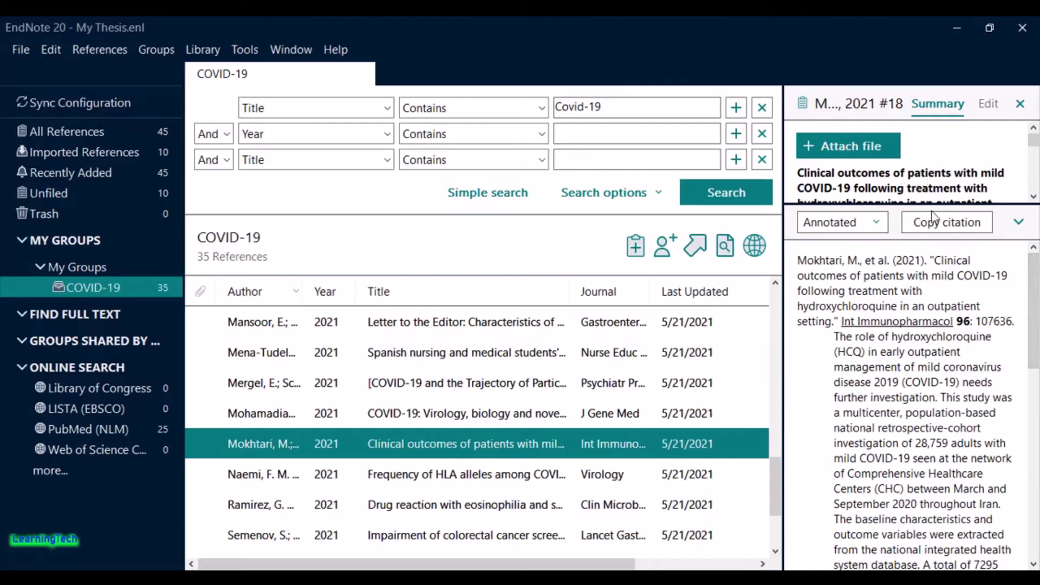
pyautogui.scroll(-2, 545, 460)
pyautogui.click(548, 478)
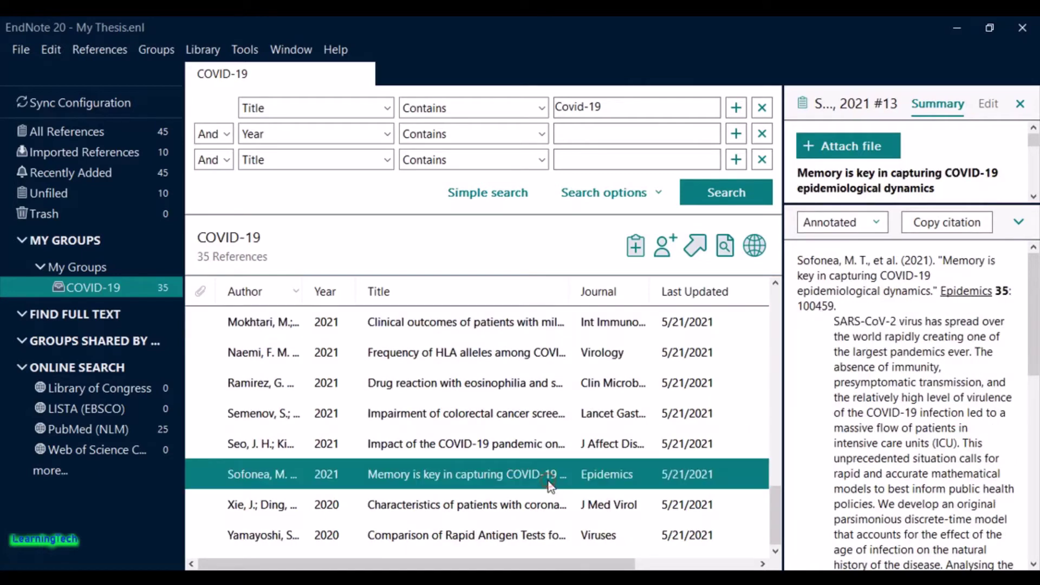
pyautogui.click(480, 388)
pyautogui.click(497, 353)
pyautogui.click(519, 419)
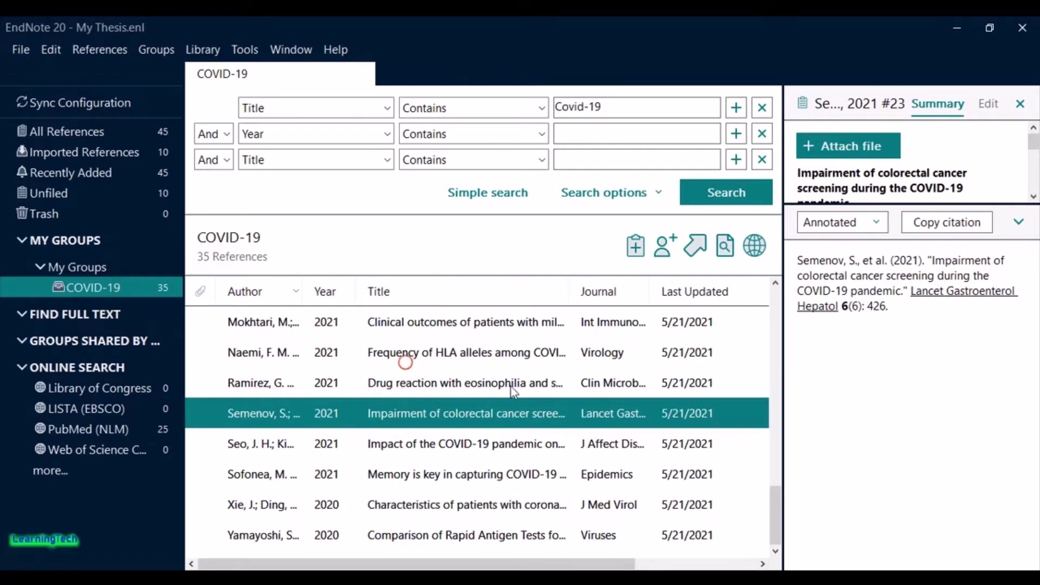
pyautogui.press('Up')
pyautogui.press('Up')
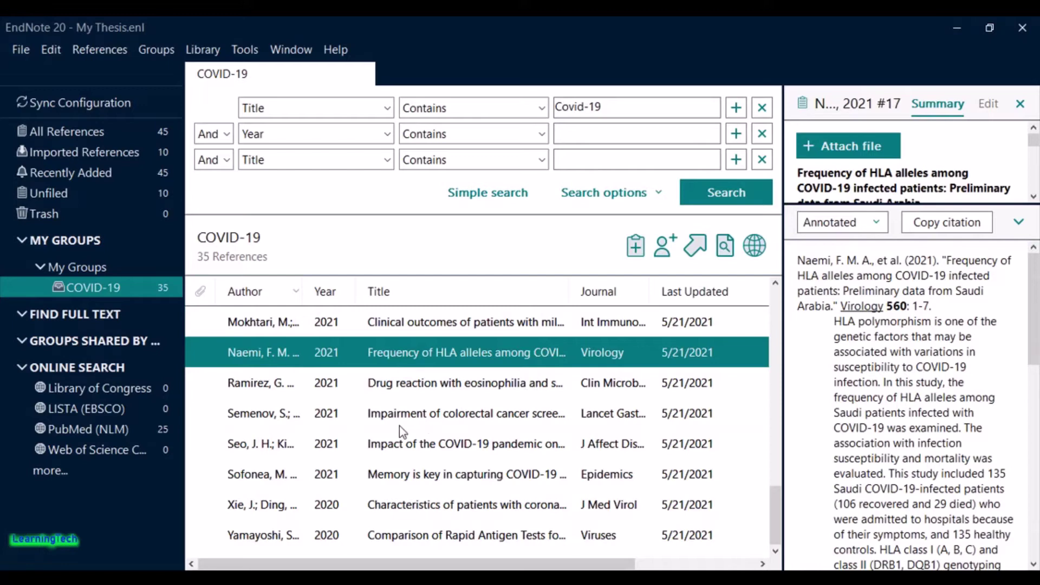
# Step: Select all references in the COVID-19 group and find their full text
pyautogui.click(509, 411)
pyautogui.hotkey('ctrl', 'a')
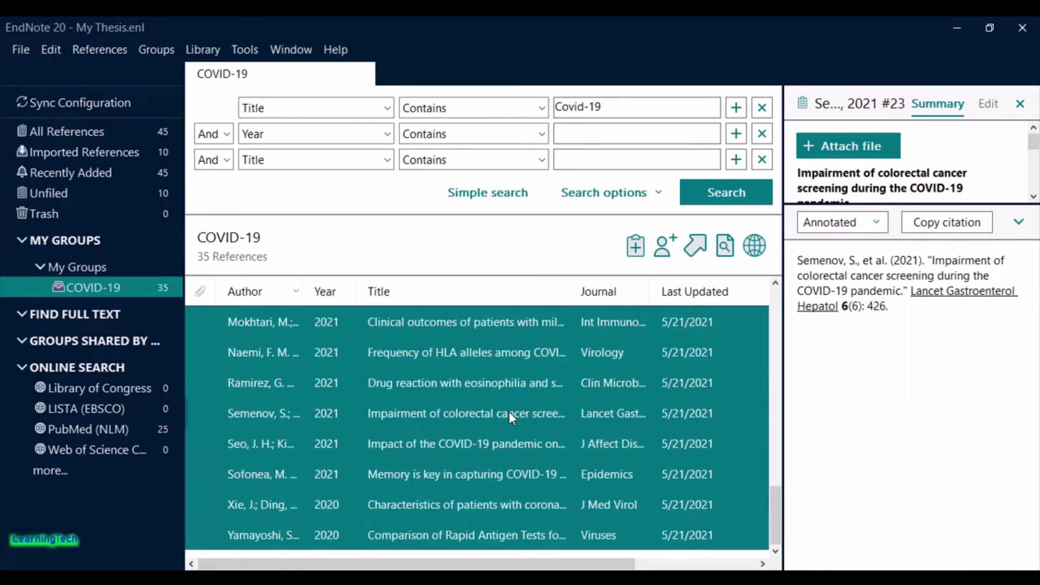
pyautogui.moveTo(780, 517)
pyautogui.mouseDown()
pyautogui.moveTo(792, 306)
pyautogui.moveTo(788, 535)
pyautogui.moveTo(790, 283)
pyautogui.moveTo(777, 504)
pyautogui.moveTo(778, 317)
pyautogui.moveTo(778, 517)
pyautogui.mouseUp()
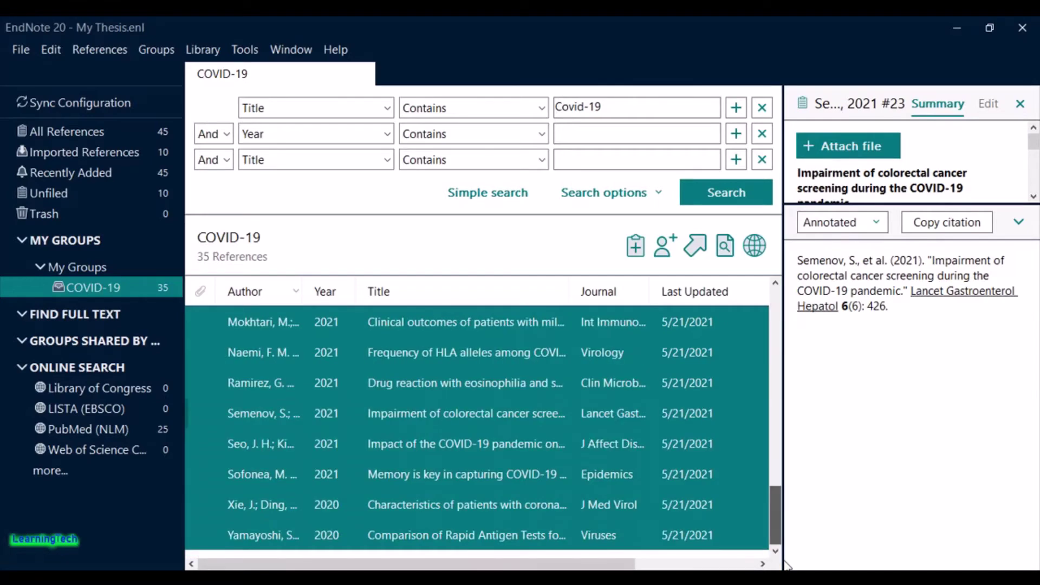
pyautogui.click(726, 247)
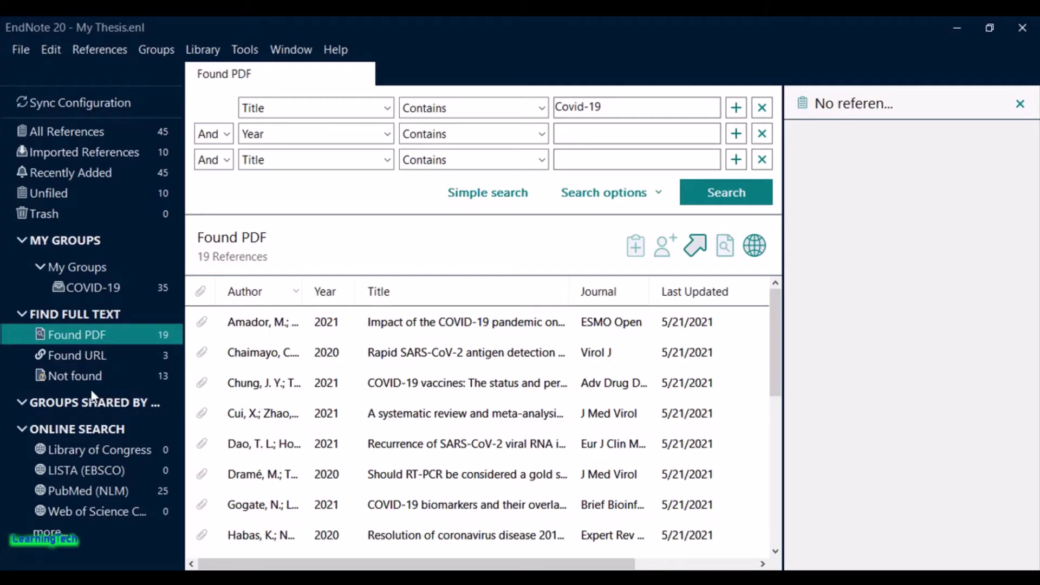
# Step: Look through the Found PDF references and check the attached PDFs of several articles, ending with the azithromycin efficacy and safety review
pyautogui.scroll(-2, 381, 394)
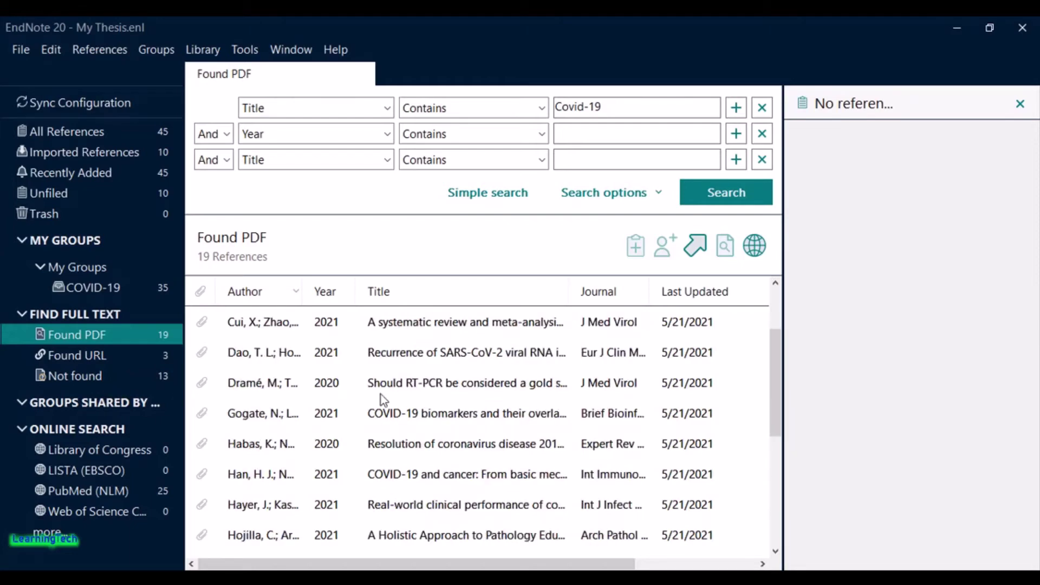
pyautogui.click(206, 391)
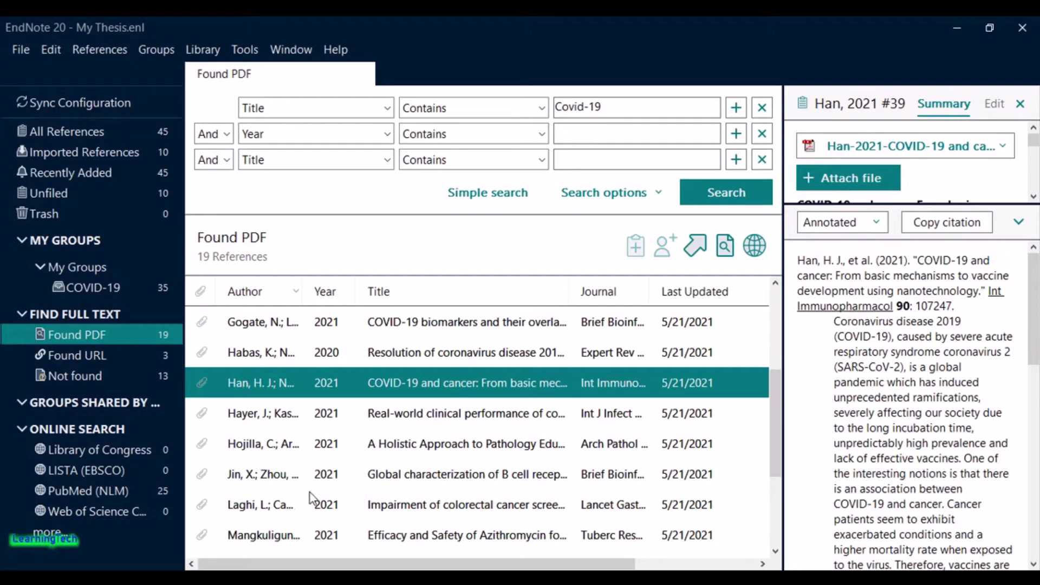
pyautogui.click(470, 443)
pyautogui.scroll(-2, 379, 443)
pyautogui.scroll(3, 378, 443)
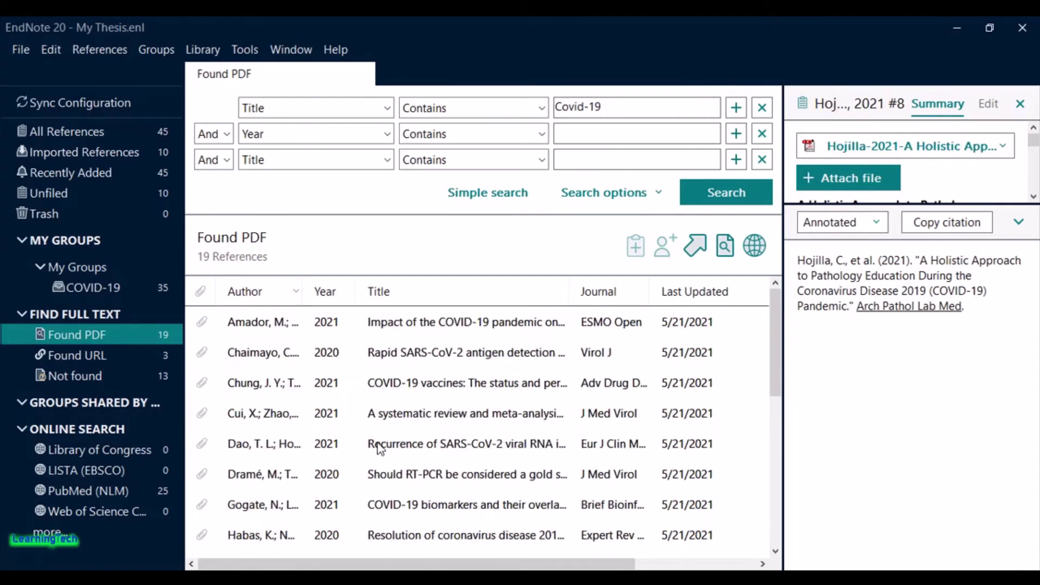
pyautogui.click(403, 417)
pyautogui.scroll(-3, 427, 434)
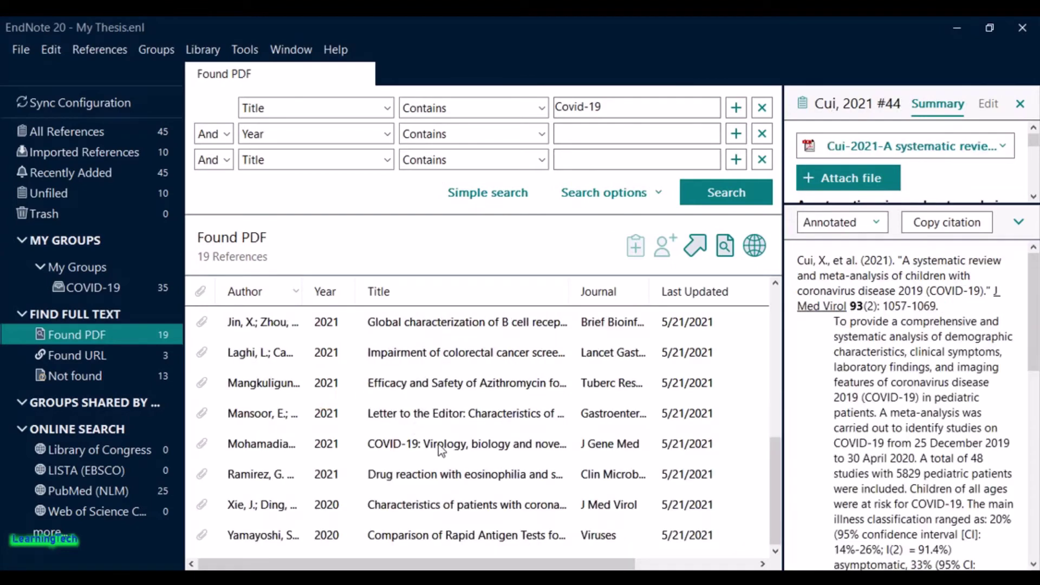
pyautogui.click(439, 444)
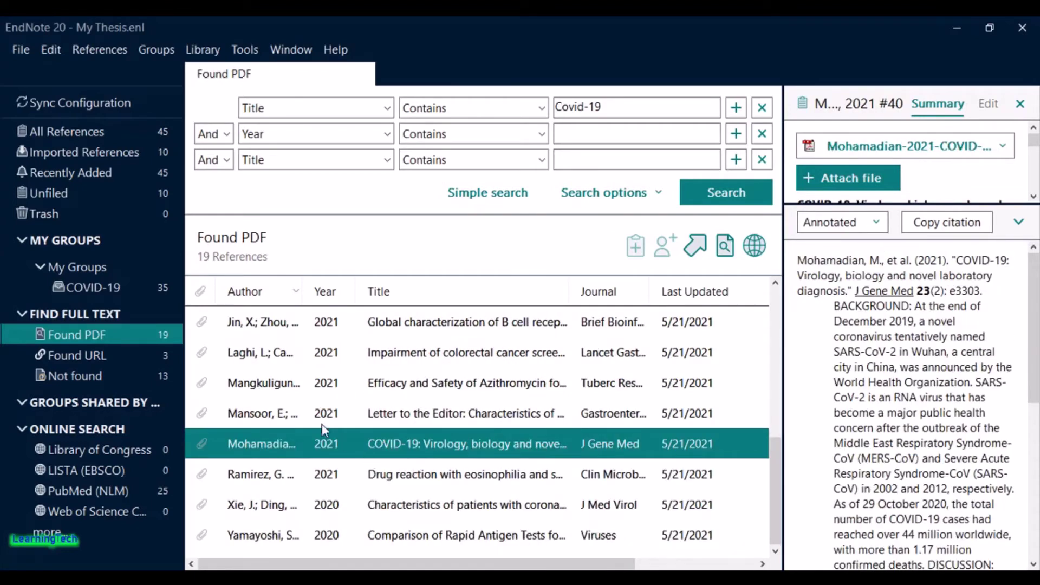
pyautogui.click(436, 382)
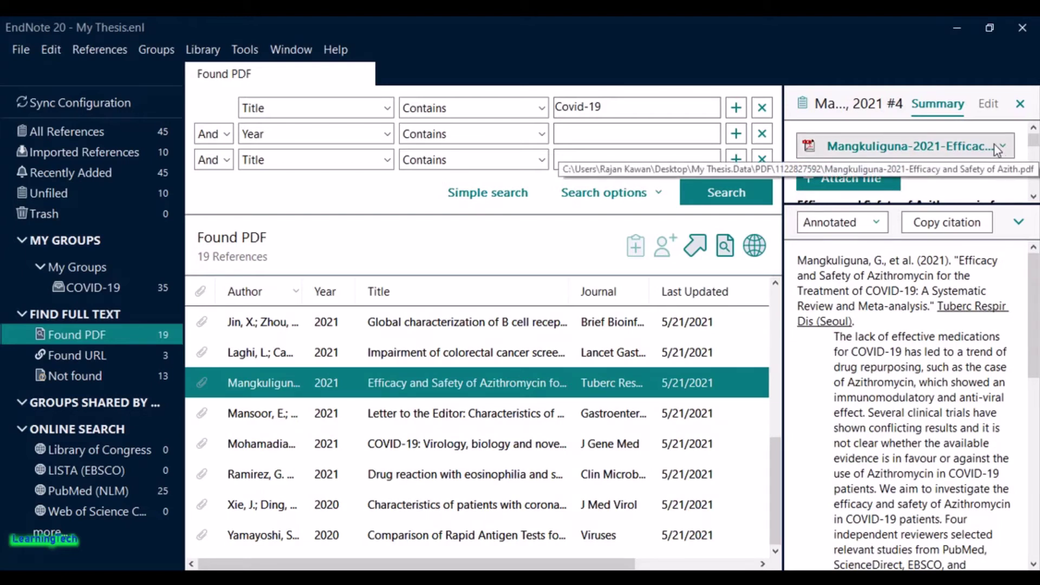
# Step: Open the attached PDF on the pandemic's impact on cancer patient care in Spain in Foxit Reader and hide its bookmarks
pyautogui.click(915, 146)
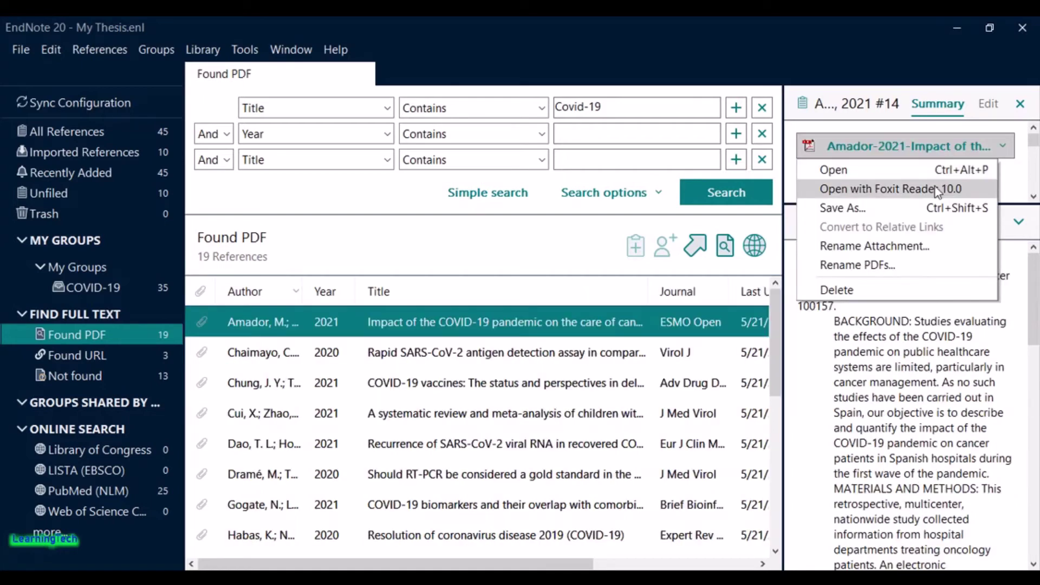
pyautogui.click(935, 186)
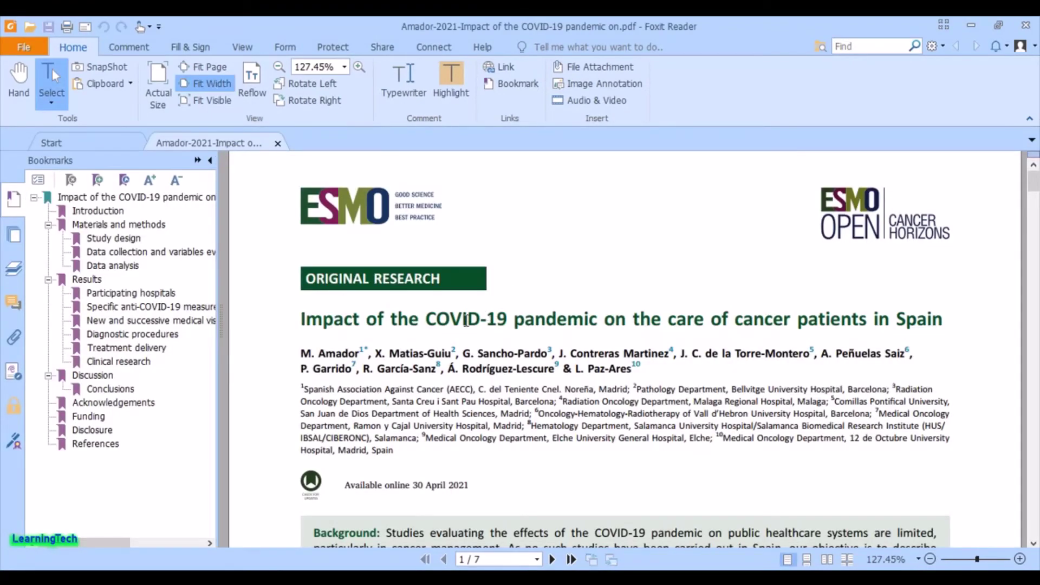
pyautogui.click(607, 366)
pyautogui.click(15, 199)
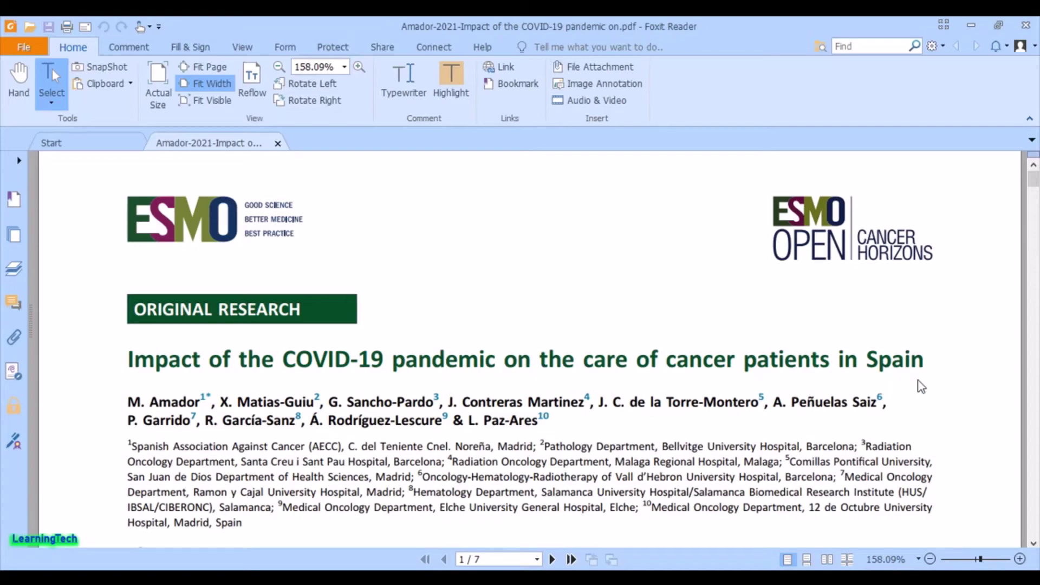
# Step: Read through the cancer care article at 100% zoom, return to its first page and go back to EndNote
pyautogui.scroll(-10, 726, 358)
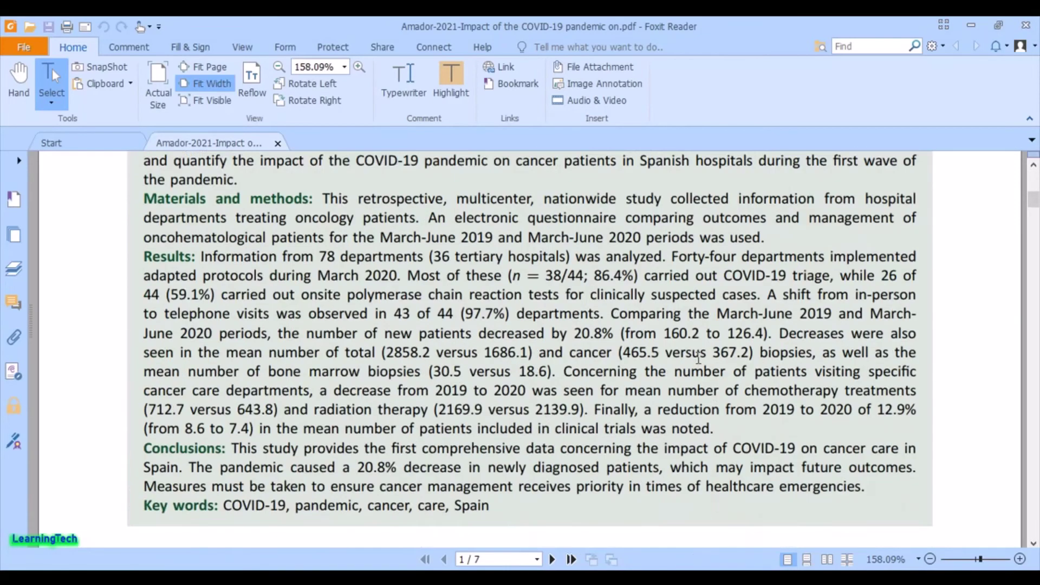
pyautogui.scroll(-5, 726, 357)
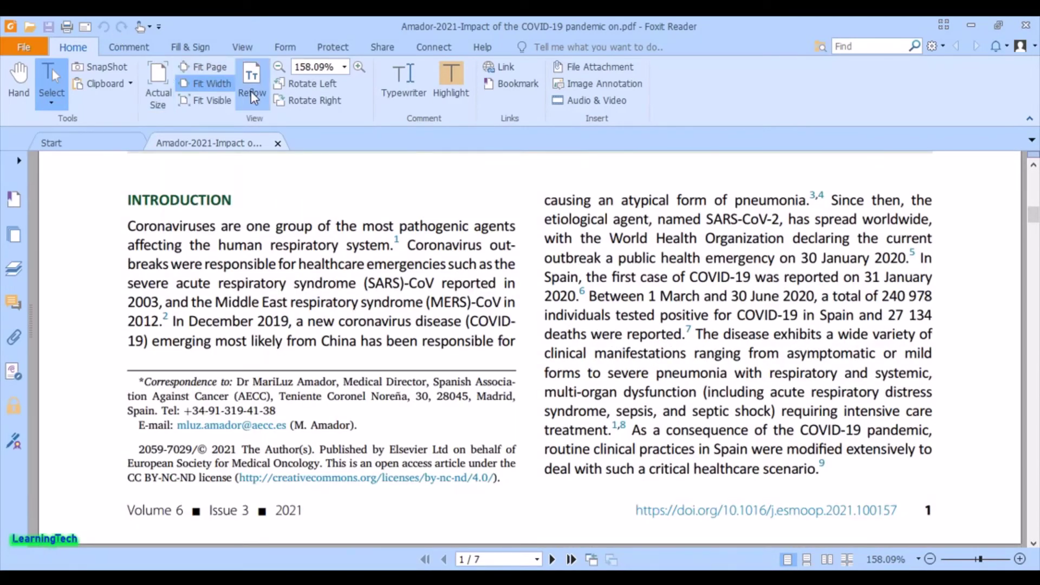
pyautogui.click(280, 67)
pyautogui.click(279, 67)
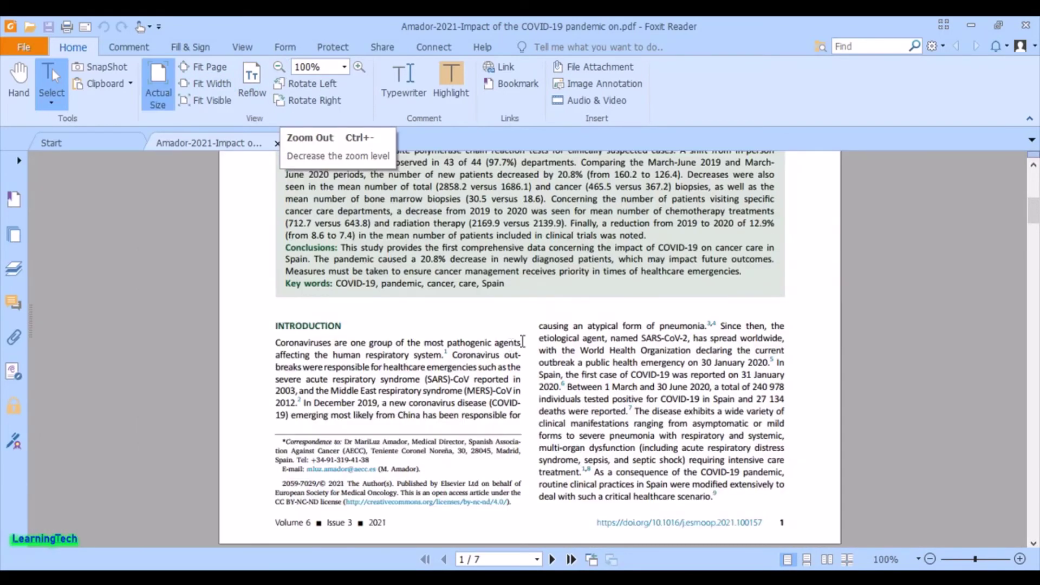
pyautogui.scroll(-5, 531, 342)
pyautogui.scroll(-15, 530, 343)
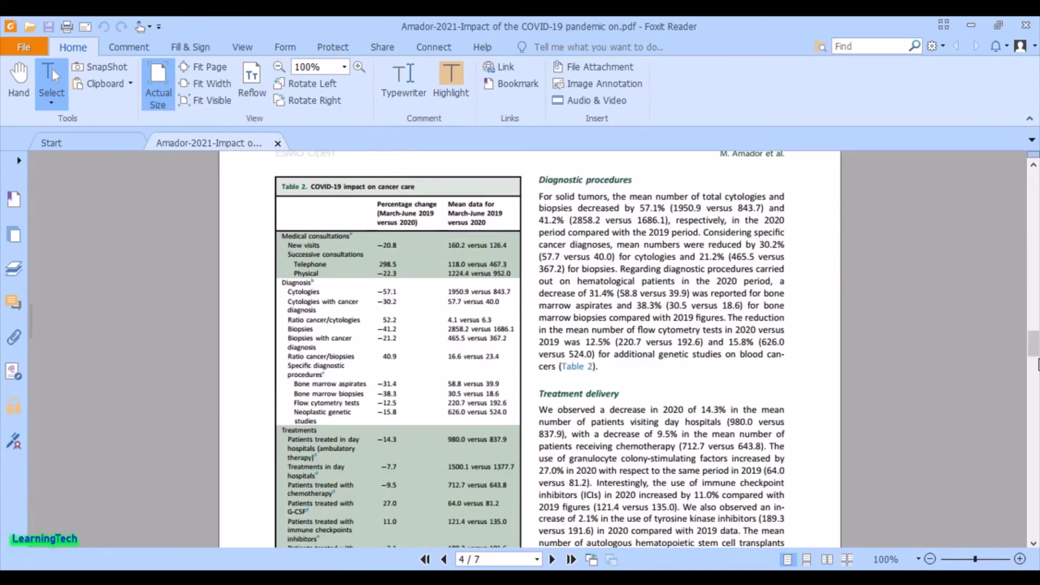
pyautogui.scroll(-5, 899, 367)
pyautogui.moveTo(1034, 393); pyautogui.dragTo(1034, 273)
pyautogui.scroll(5, 656, 329)
pyautogui.scroll(10, 656, 329)
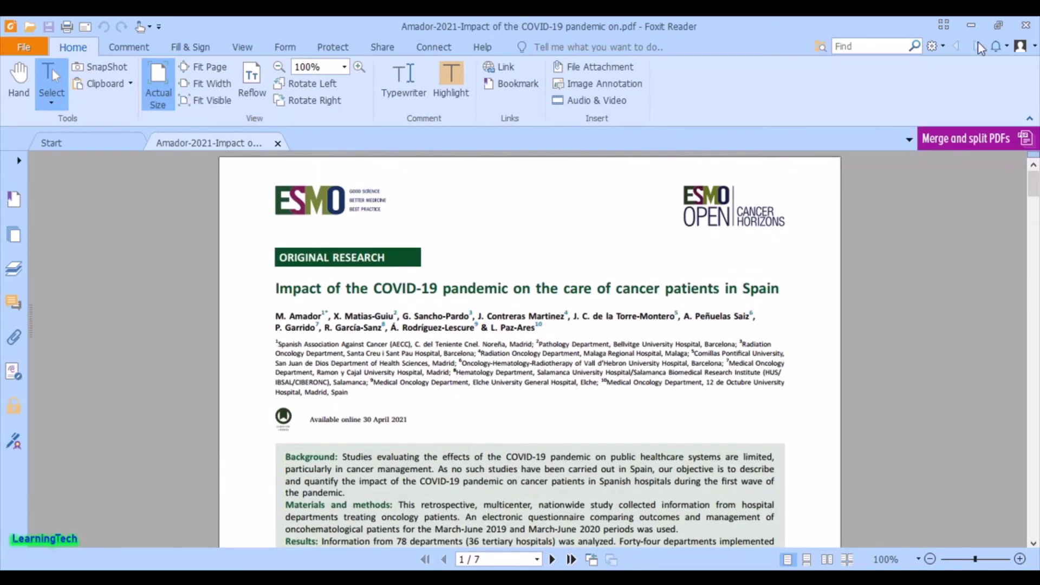
pyautogui.click(971, 25)
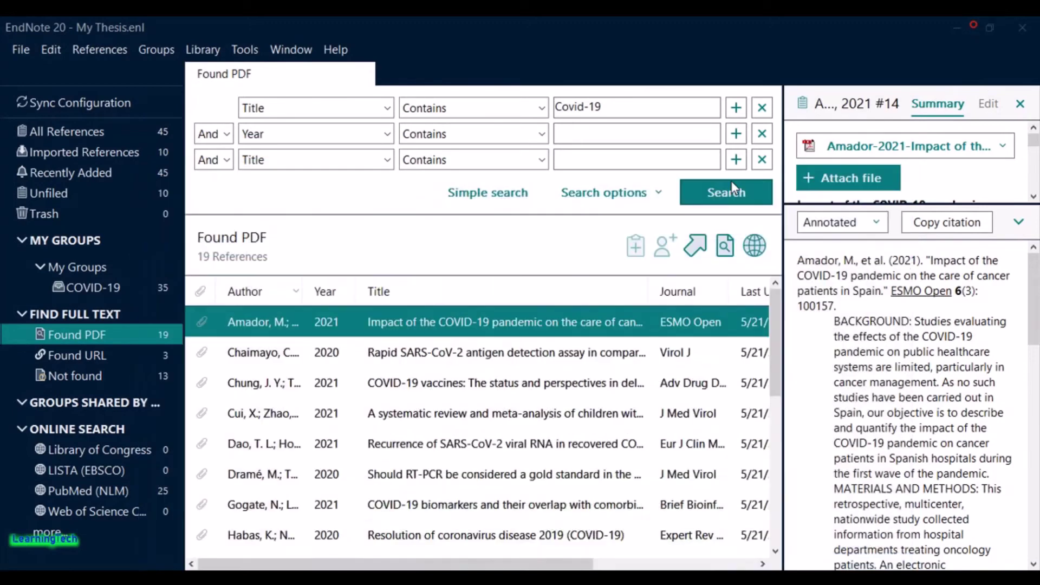
# Step: Review the Found PDF, All References and COVID-19 lists, and view the group's article on cancer patient care in Spain
pyautogui.click(377, 416)
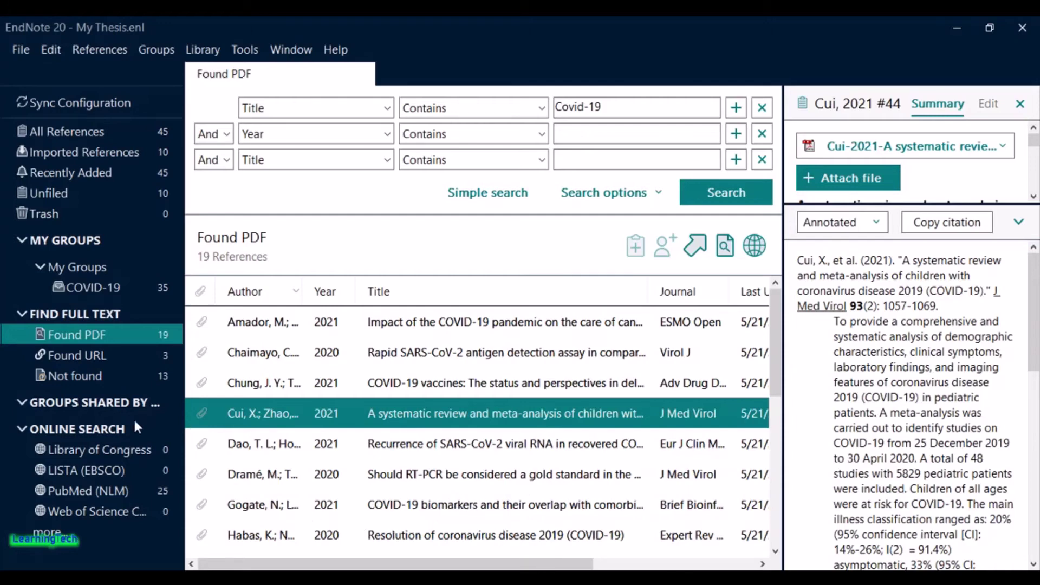
pyautogui.click(109, 131)
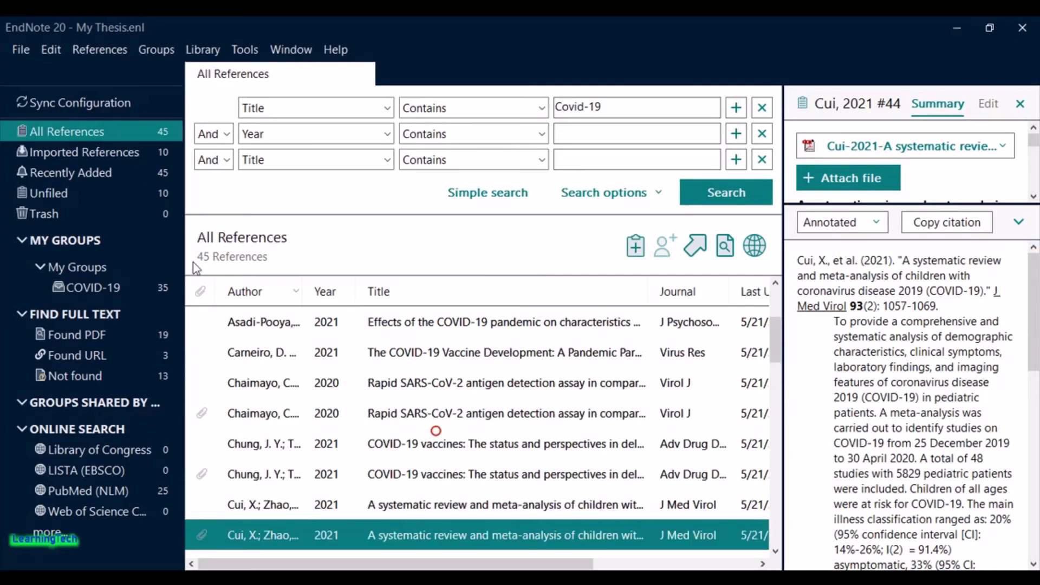
pyautogui.click(126, 291)
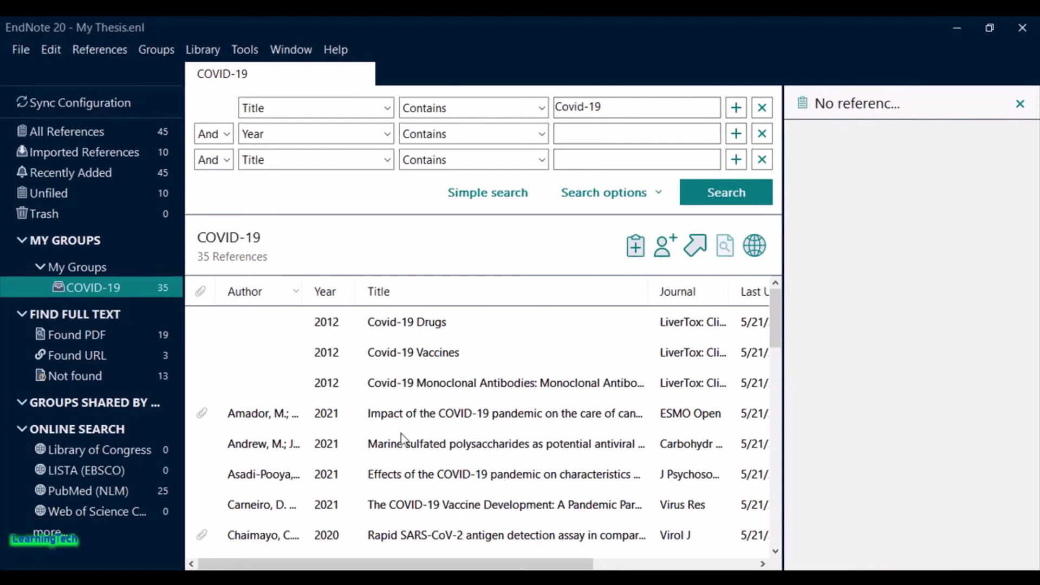
pyautogui.click(602, 421)
pyautogui.moveTo(1033, 299)
pyautogui.mouseDown()
pyautogui.moveTo(1038, 490)
pyautogui.moveTo(1035, 282)
pyautogui.mouseUp()
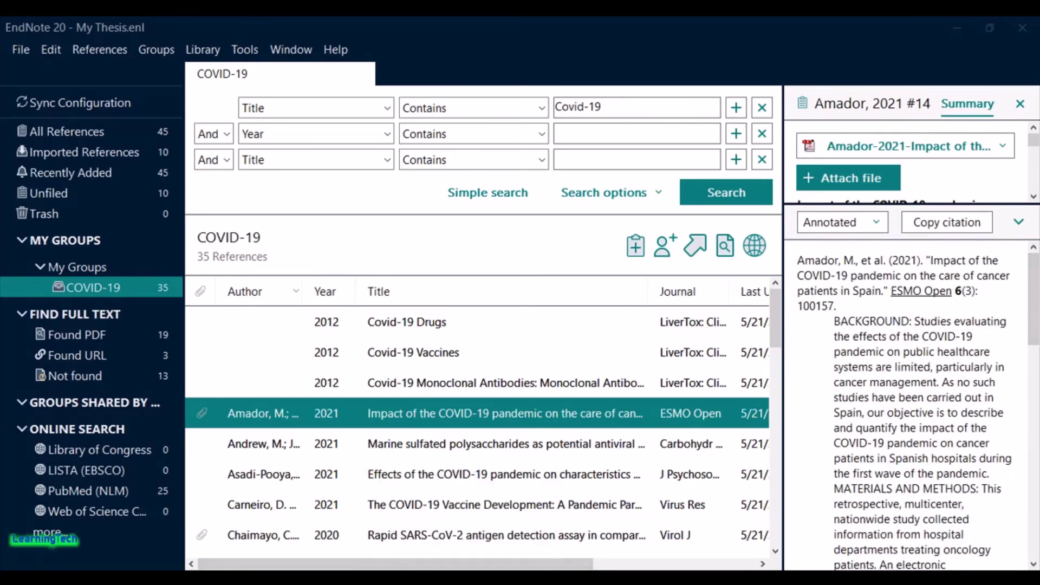
# Step: Switch to theisss.docx in Word, compare its paragraph with the Conclusions of the source PDF in Foxit Reader, and return to Word
pyautogui.hotkey('alt', 'Tab')
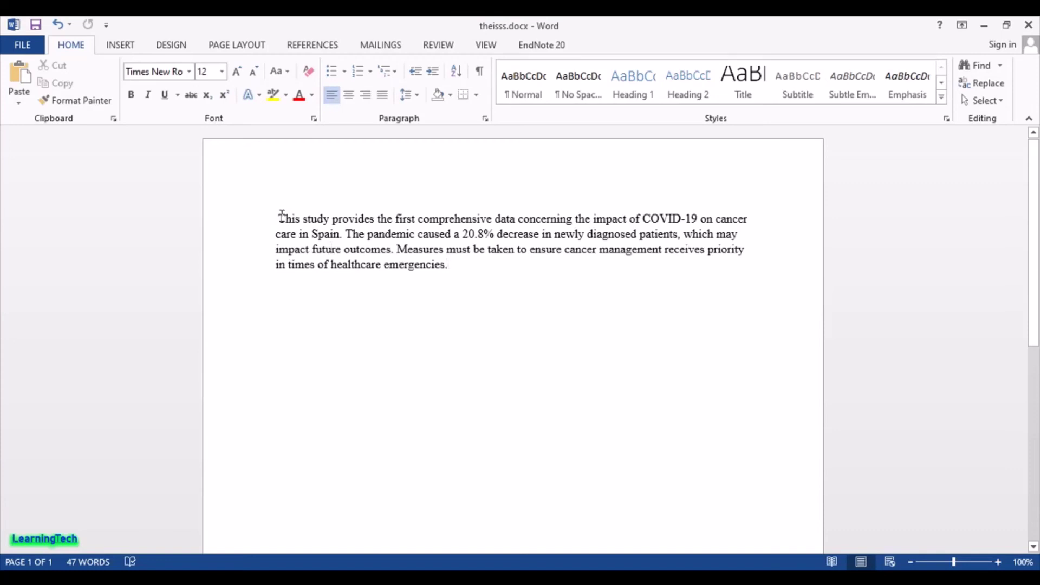
pyautogui.moveTo(281, 215); pyautogui.dragTo(447, 267)
pyautogui.click(490, 276)
pyautogui.hotkey('alt', 'Tab')
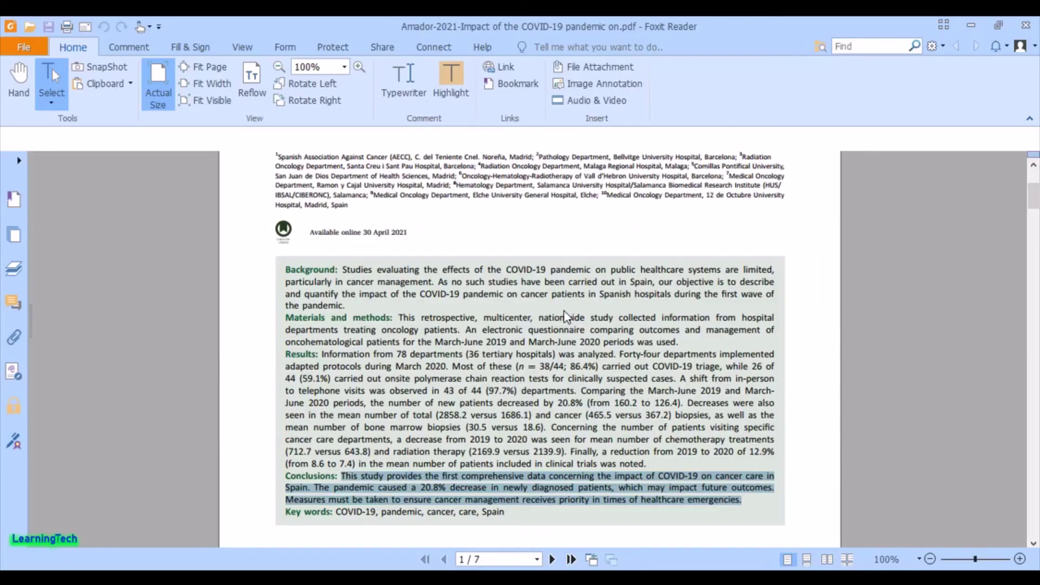
pyautogui.scroll(3, 448, 226)
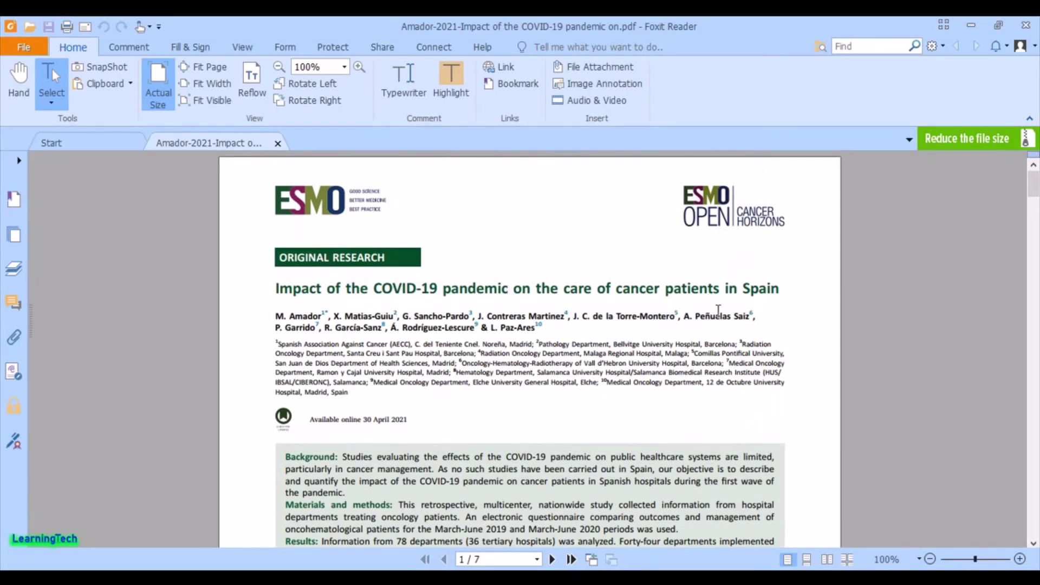
pyautogui.click(971, 24)
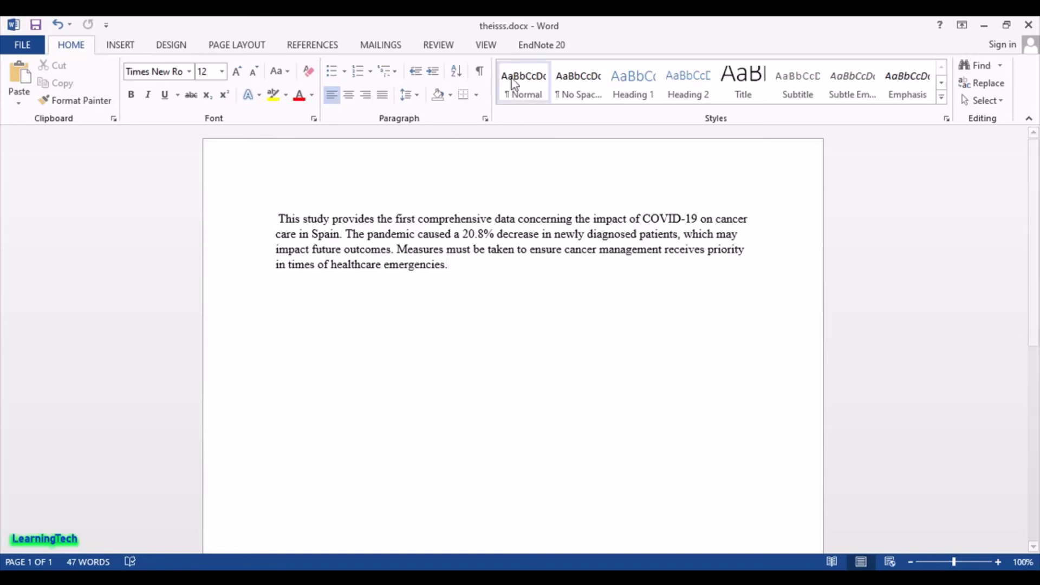
# Step: Start inserting an EndNote citation at the end of the thesis paragraph and search the library for covid
pyautogui.click(542, 45)
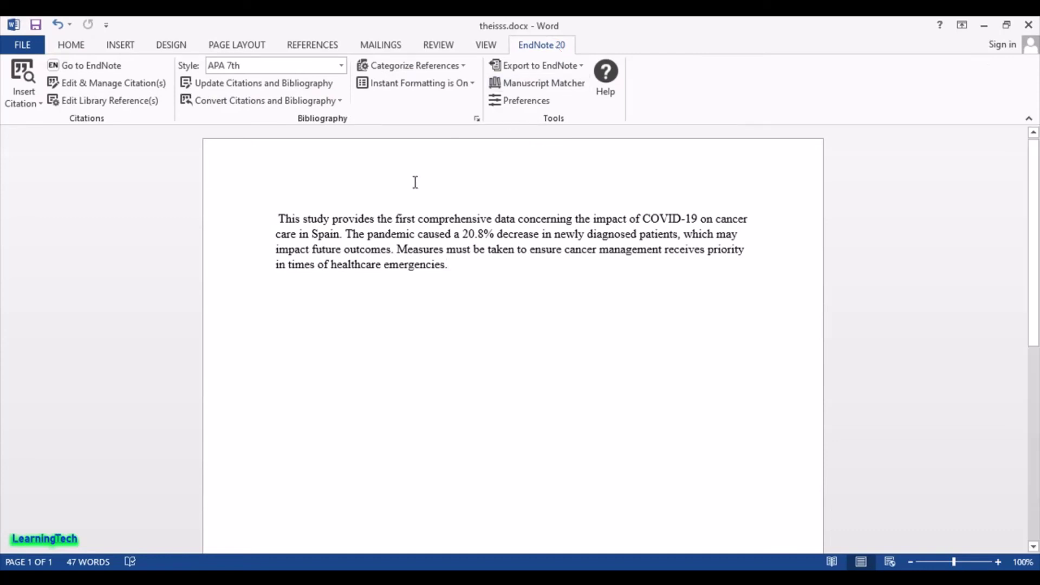
pyautogui.click(38, 104)
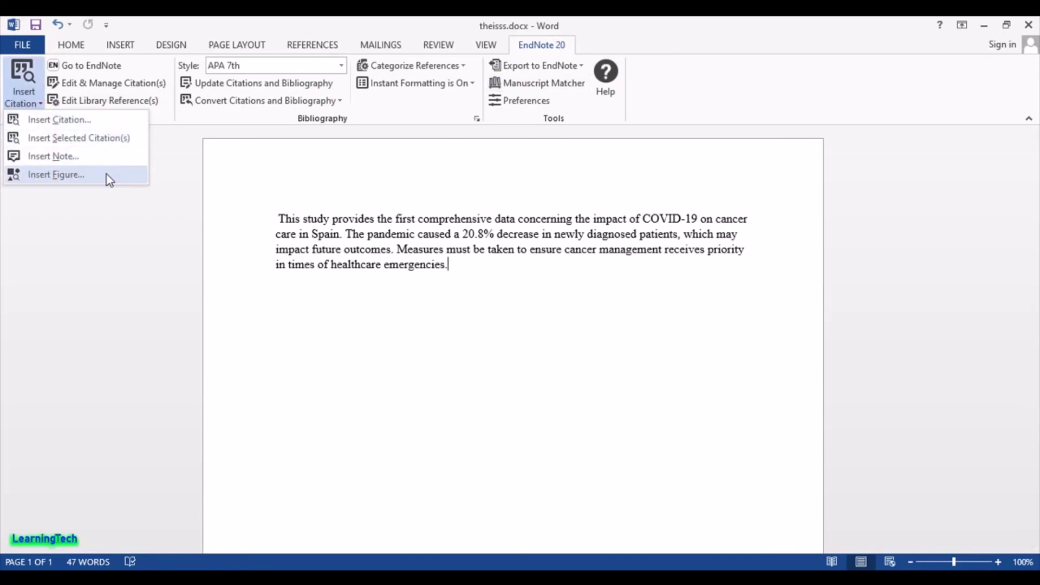
pyautogui.click(126, 223)
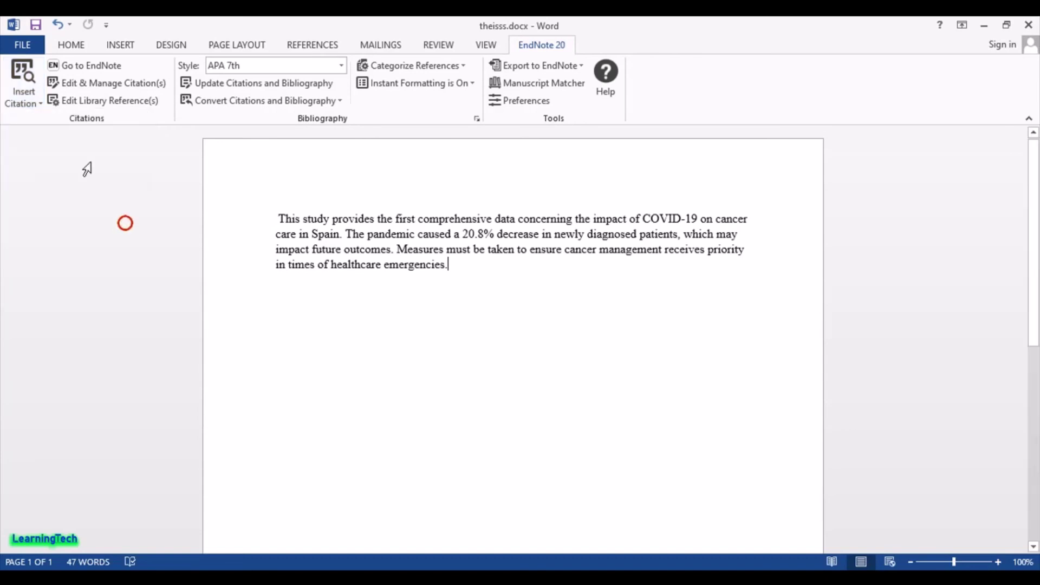
pyautogui.click(24, 76)
pyautogui.press('Return')
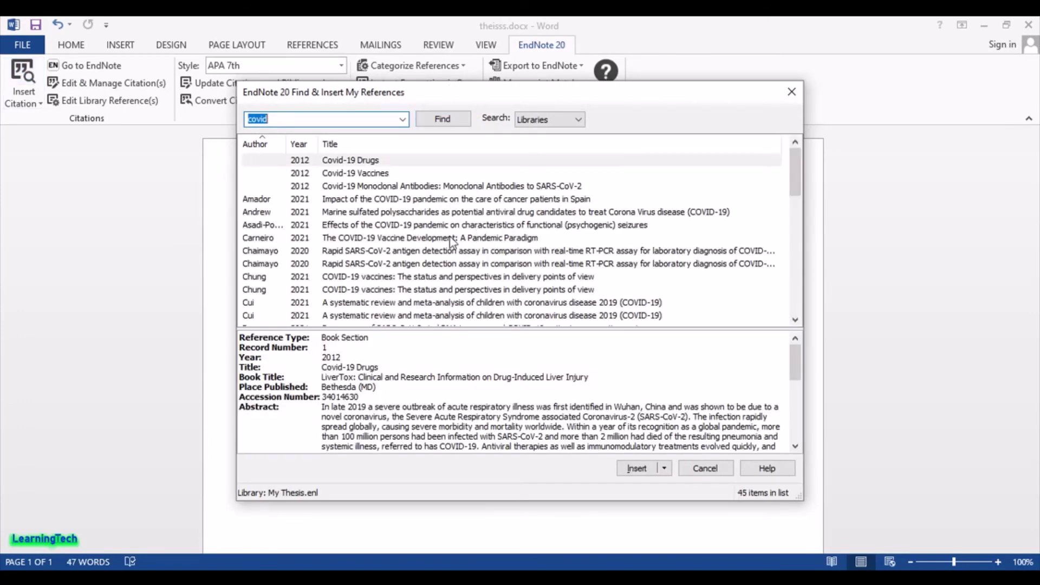
pyautogui.moveTo(795, 189); pyautogui.dragTo(799, 151)
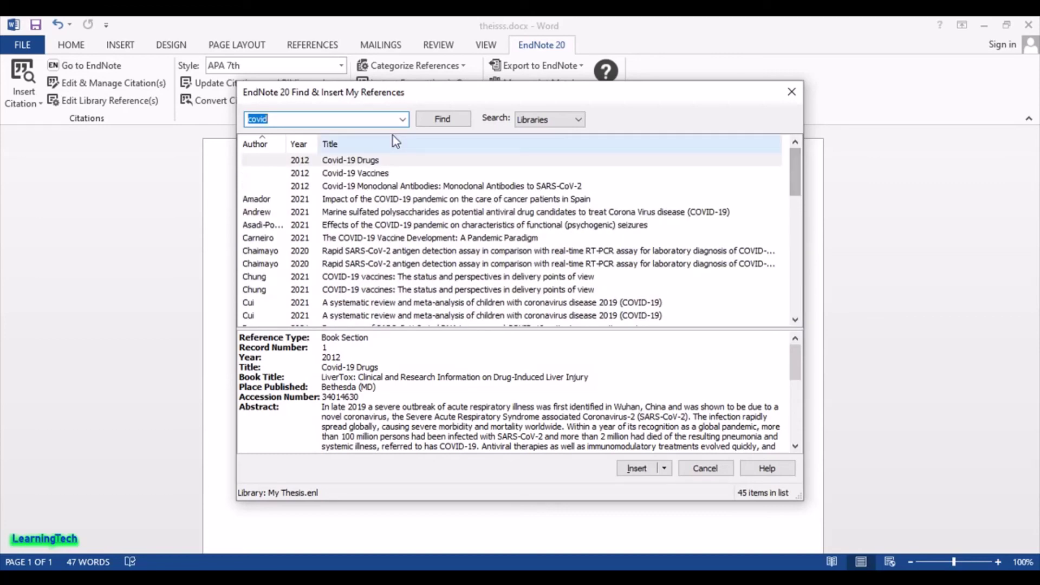
# Step: Refine the search for references to insert to covid-19
pyautogui.click(289, 118)
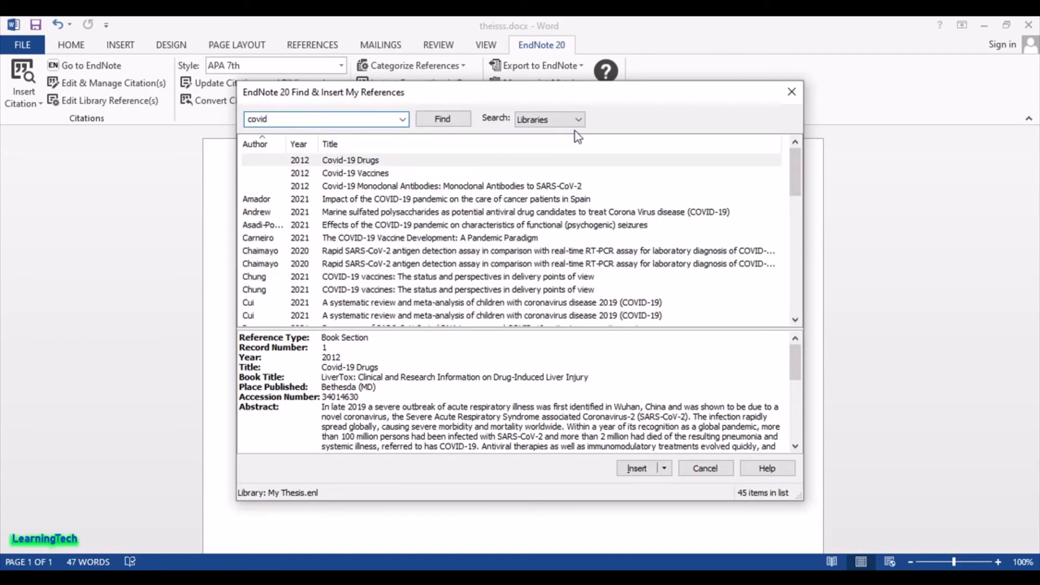
pyautogui.click(360, 187)
pyautogui.click(373, 120)
pyautogui.click(354, 118)
pyautogui.write('-19')
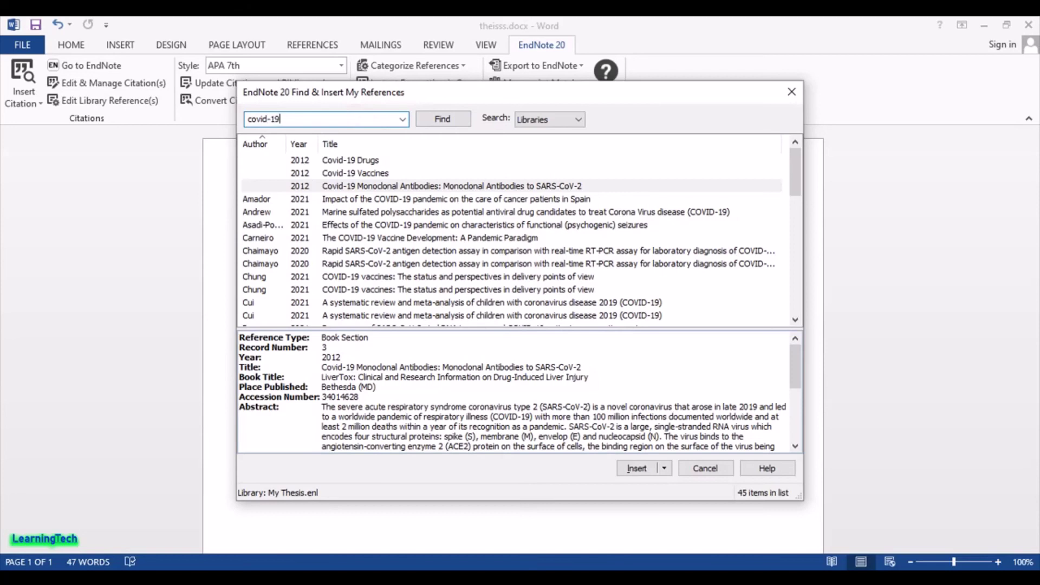
pyautogui.click(443, 119)
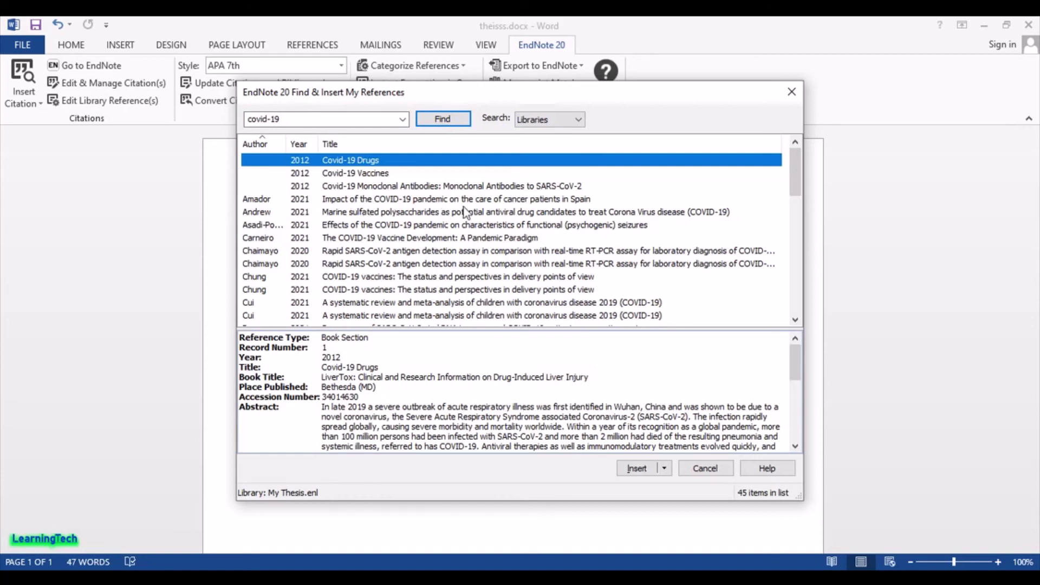
# Step: Insert the 2021 article "Impact of the COVID-19 pandemic on the care of cancer patients in Spain" as the paragraph's citation
pyautogui.click(387, 201)
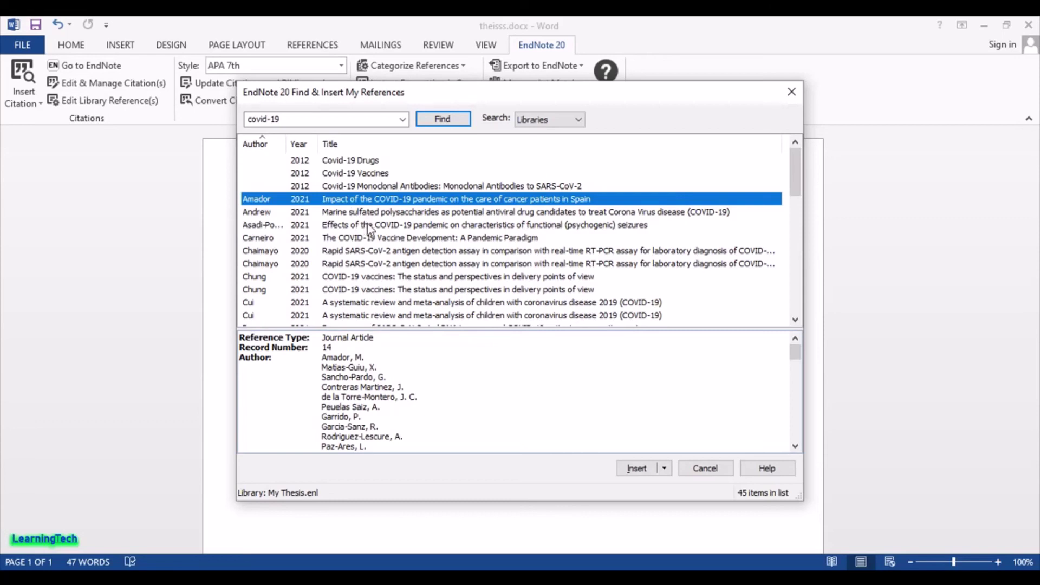
pyautogui.doubleClick(420, 199)
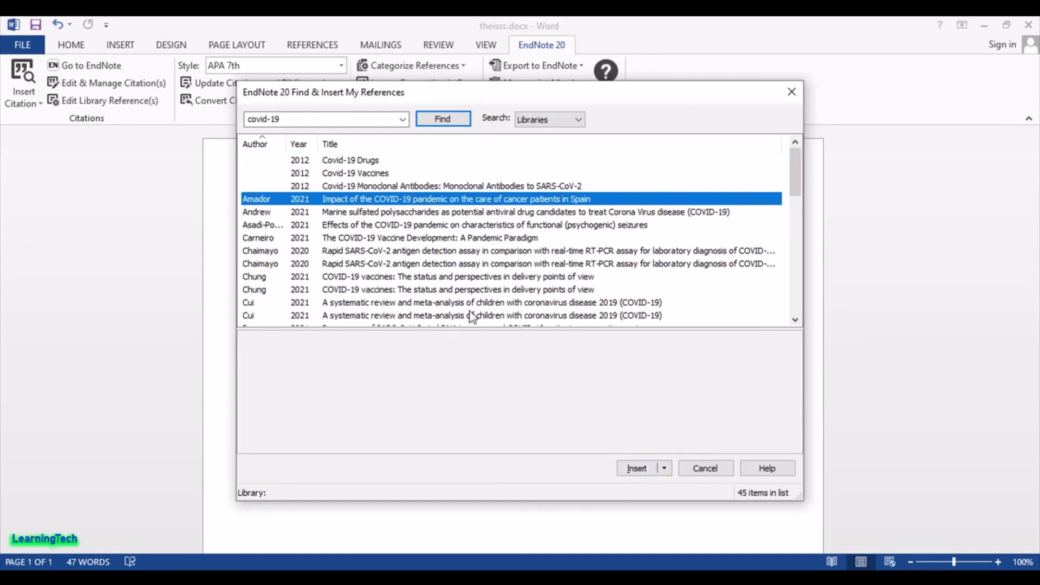
pyautogui.click(632, 468)
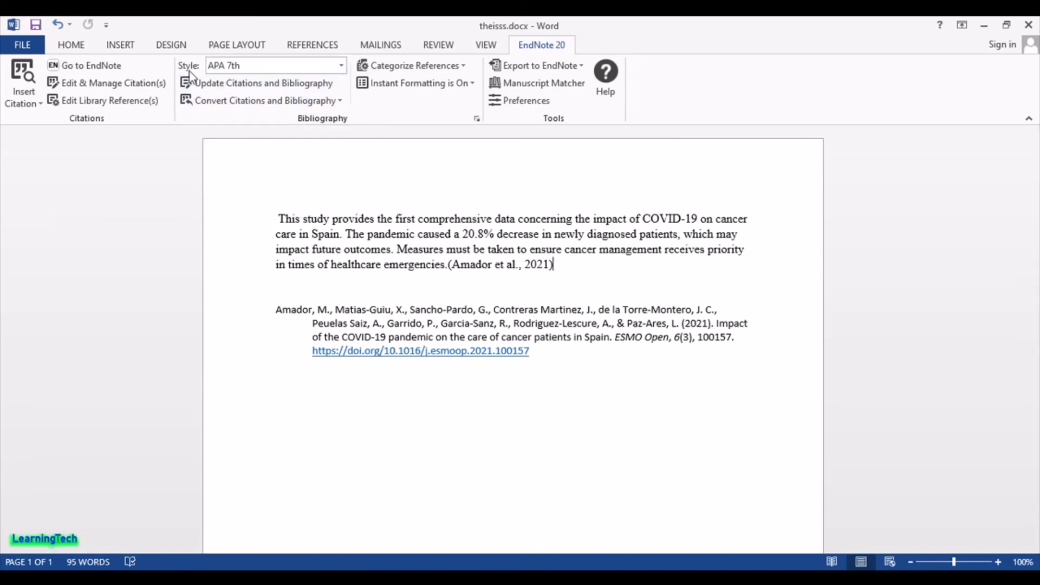
# Step: Change the document's citation style to Vancouver and check the in-text citation and the bibliography entry
pyautogui.click(341, 66)
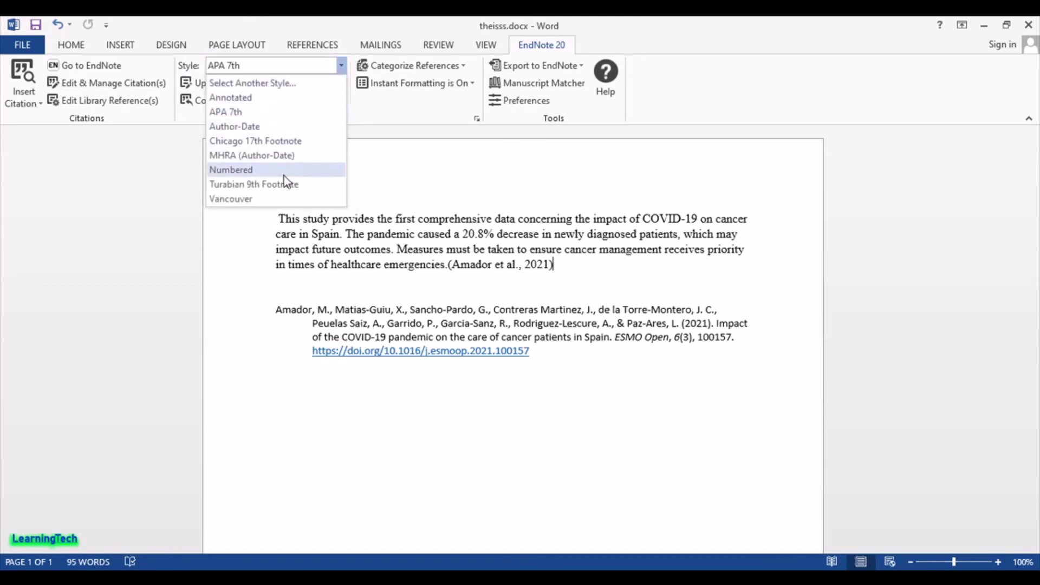
pyautogui.click(264, 200)
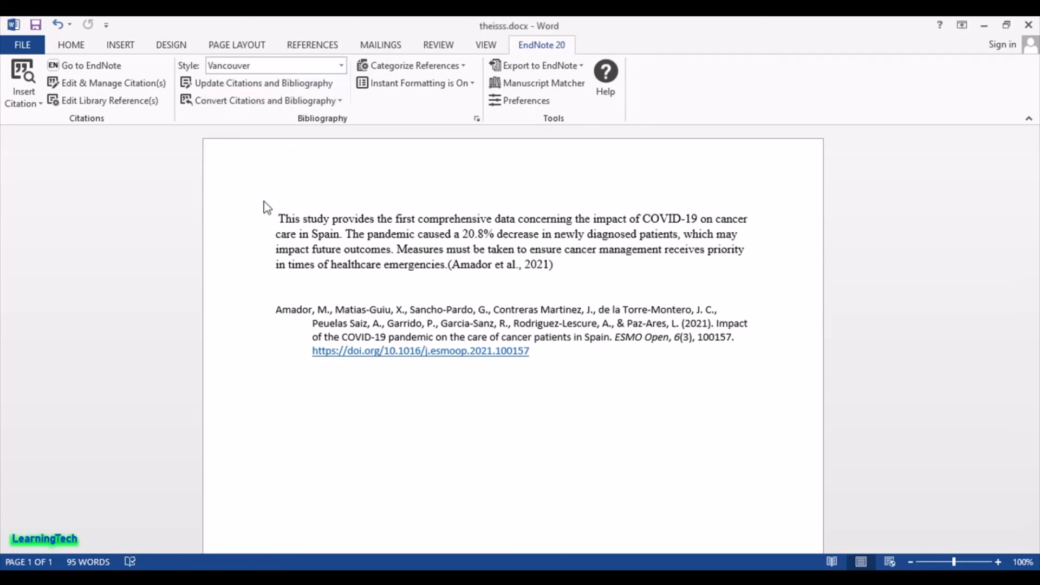
pyautogui.click(466, 267)
pyautogui.click(493, 277)
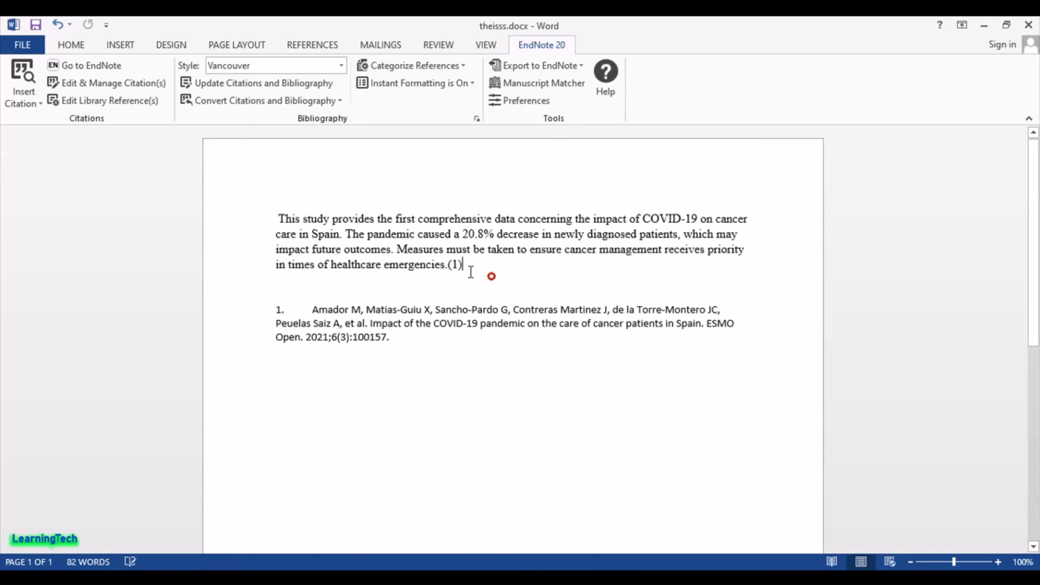
pyautogui.tripleClick(314, 311)
pyautogui.click(451, 350)
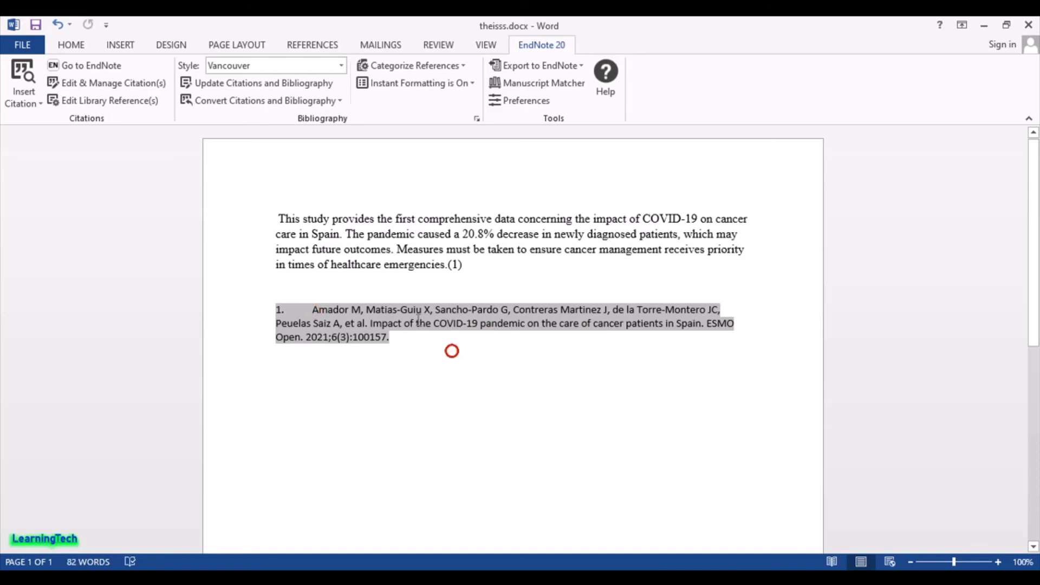
pyautogui.click(445, 357)
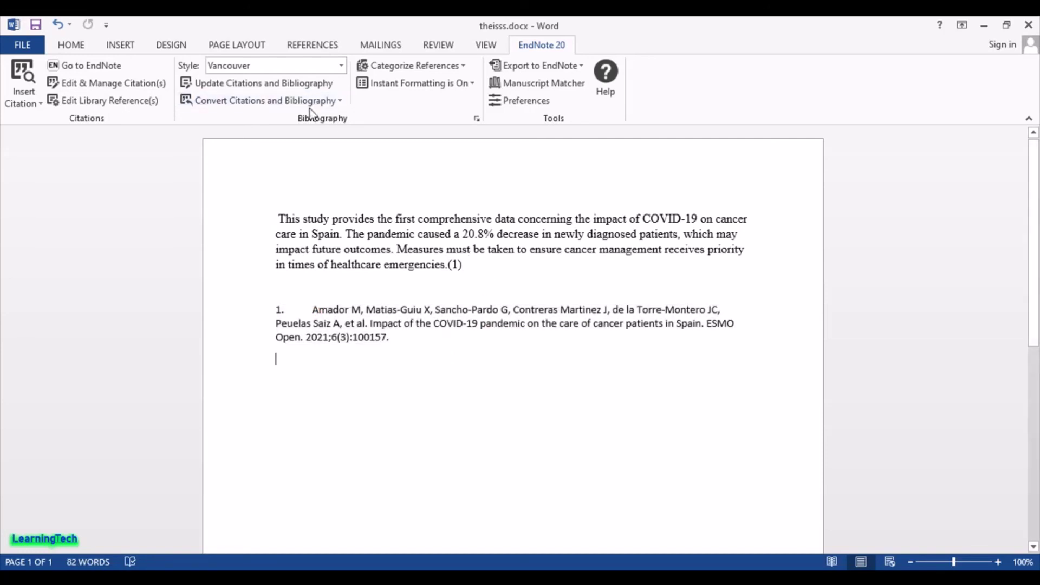
# Step: Set the document's citation style back to APA 7th
pyautogui.click(339, 66)
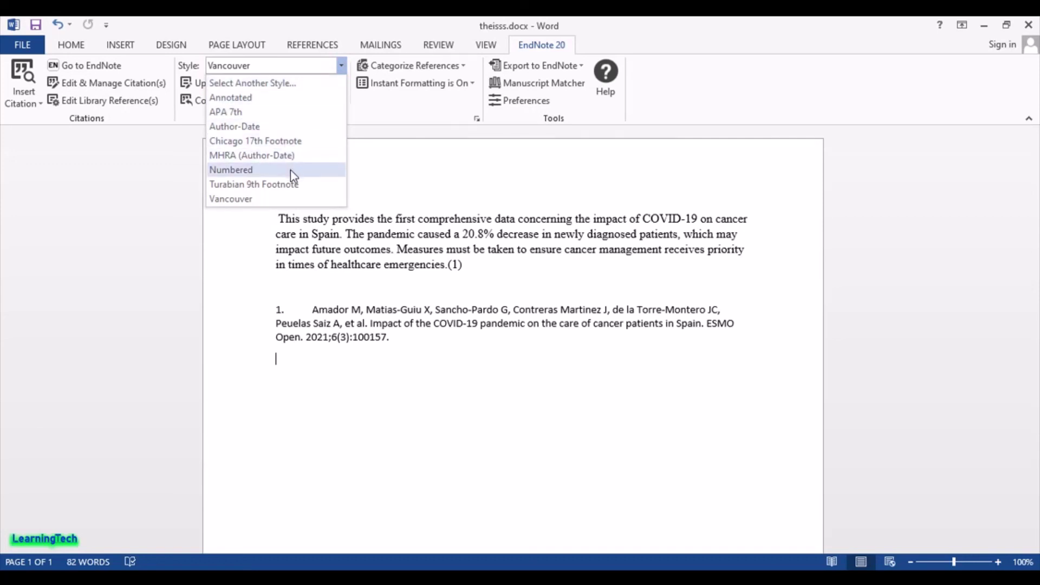
pyautogui.click(278, 114)
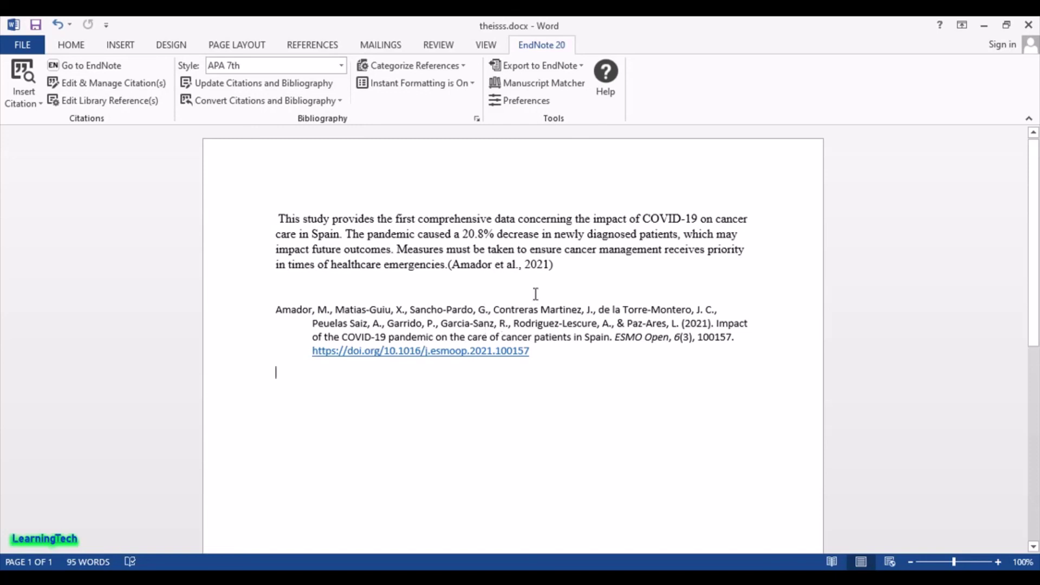
pyautogui.click(593, 271)
# Step: Edit the in-text citation at the paragraph's end, view its reference details and add page 14 to it
pyautogui.moveTo(541, 266); pyautogui.dragTo(454, 266)
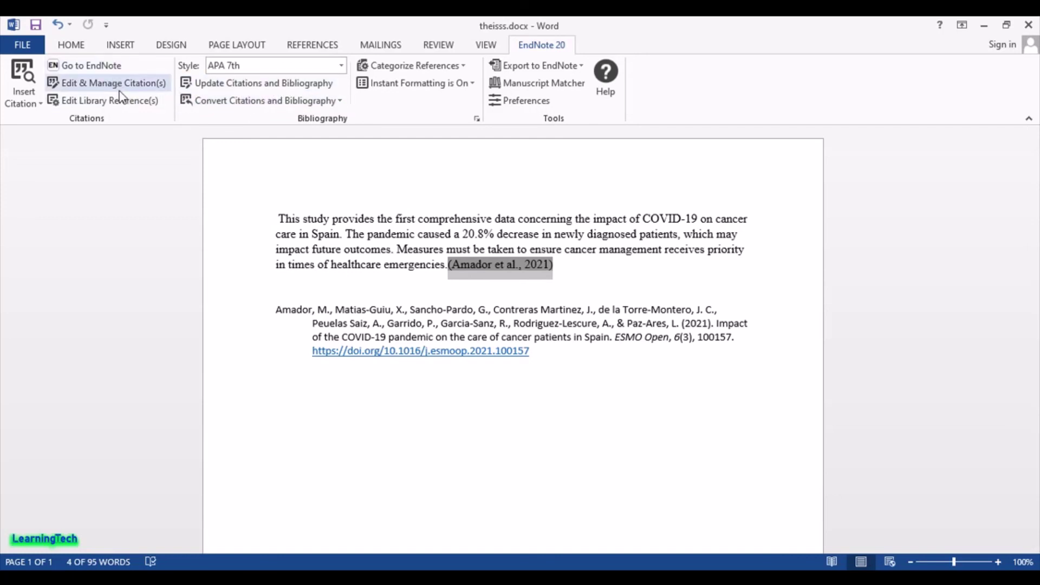
pyautogui.click(151, 88)
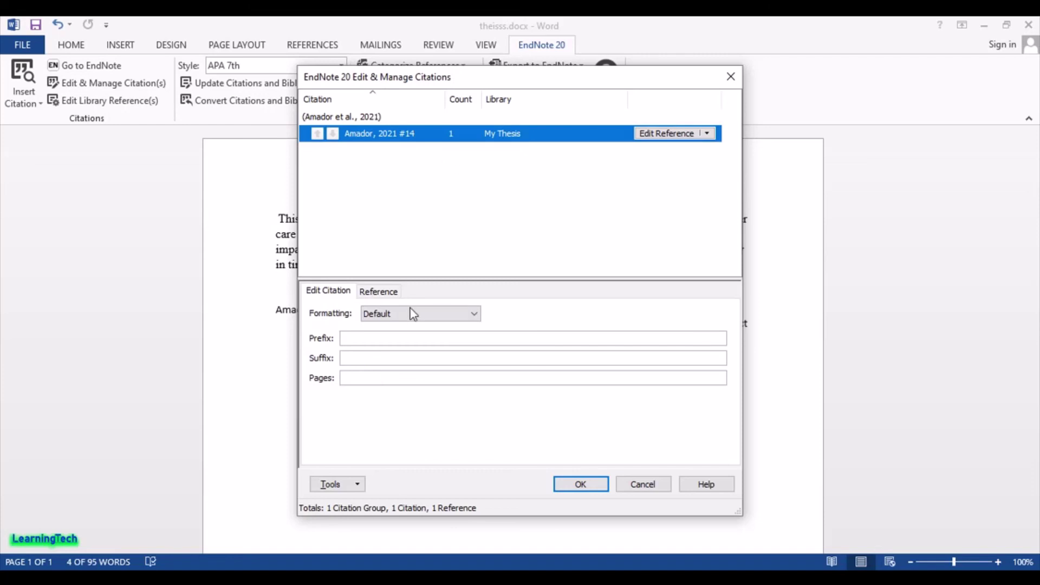
pyautogui.click(381, 292)
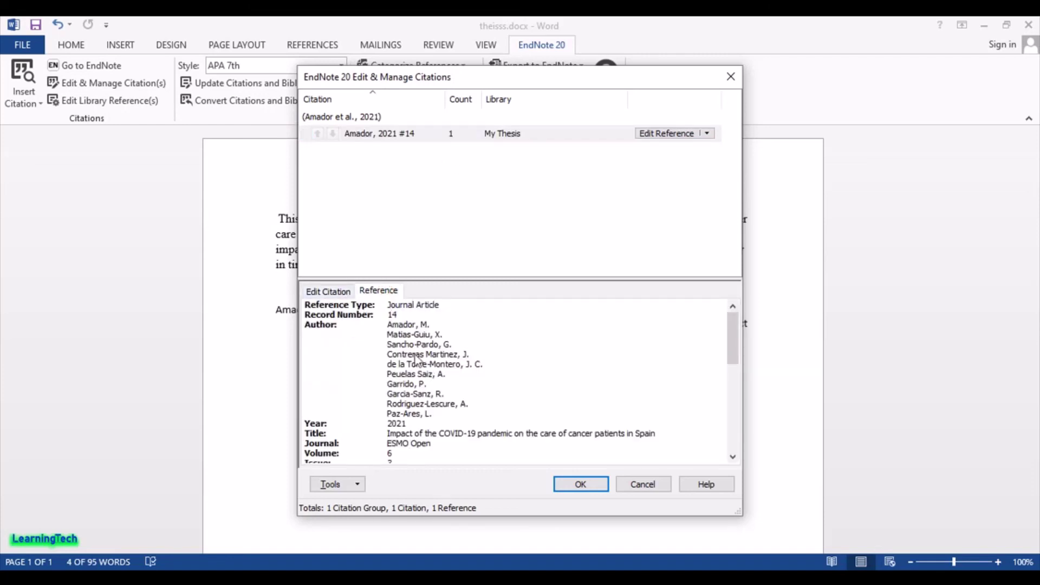
pyautogui.click(340, 293)
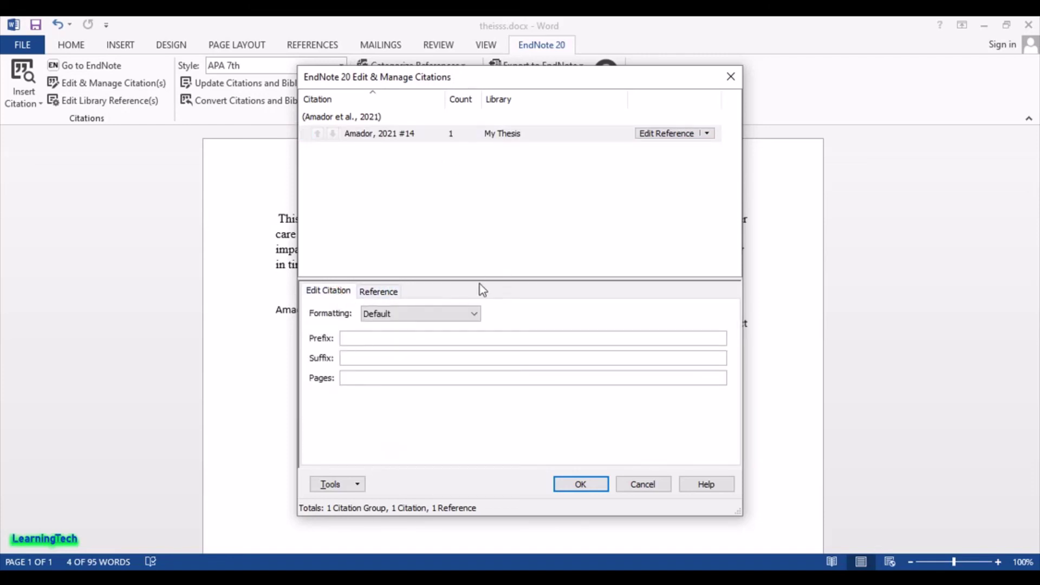
pyautogui.click(387, 377)
pyautogui.click(594, 486)
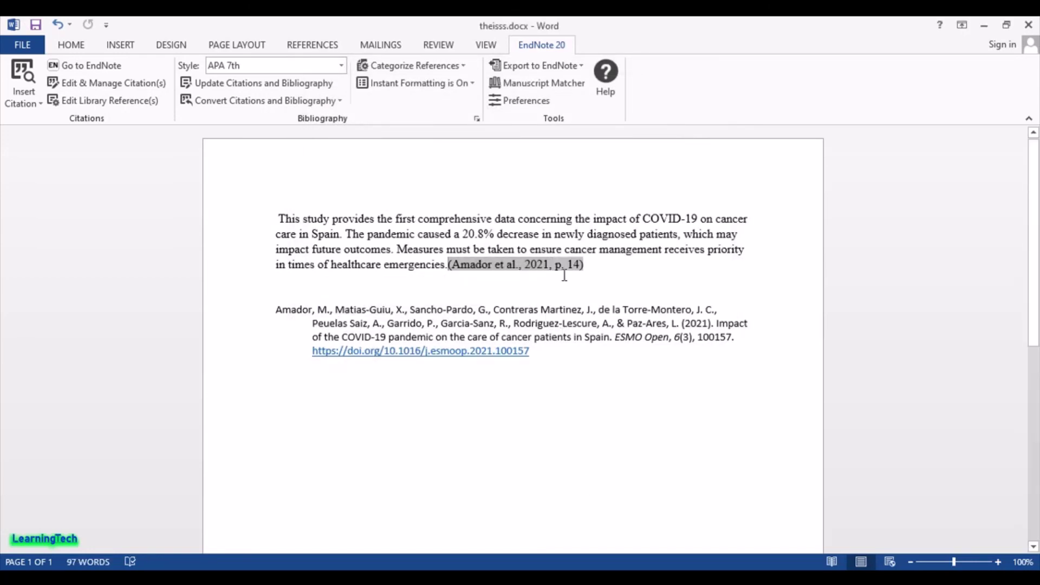
pyautogui.click(538, 267)
pyautogui.click(567, 267)
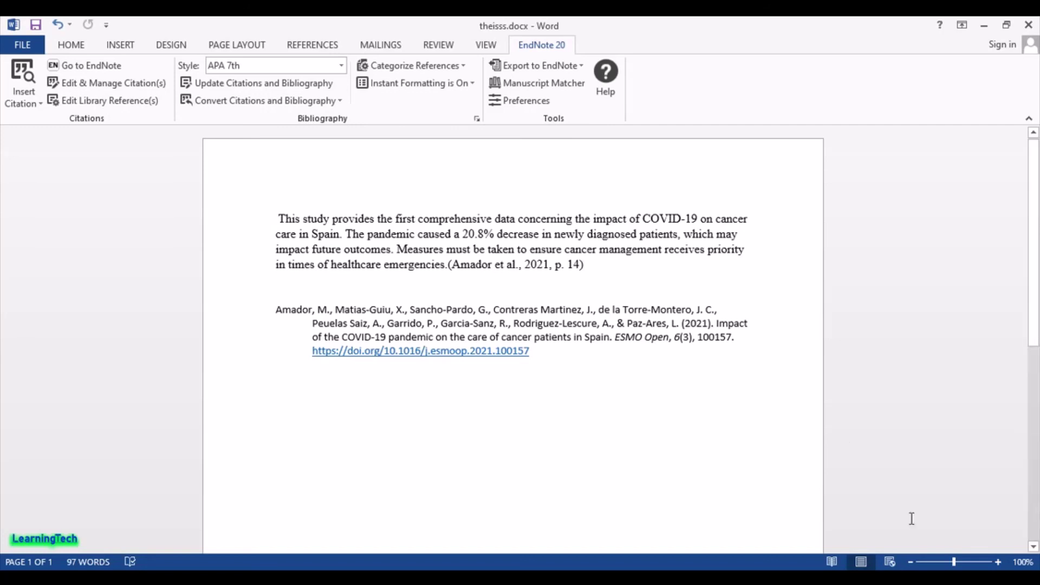
pyautogui.click(844, 577)
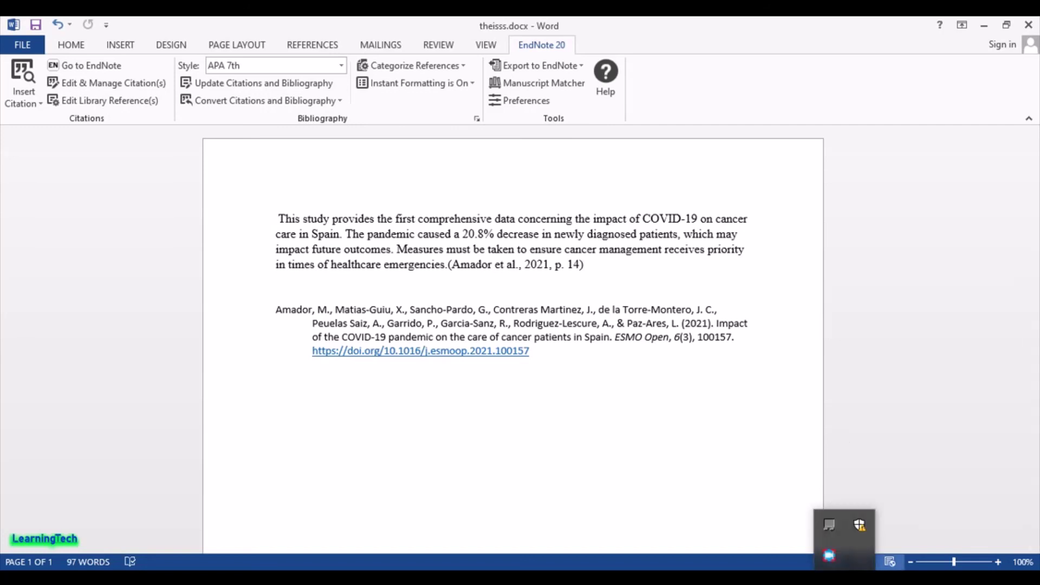
pyautogui.rightClick(831, 557)
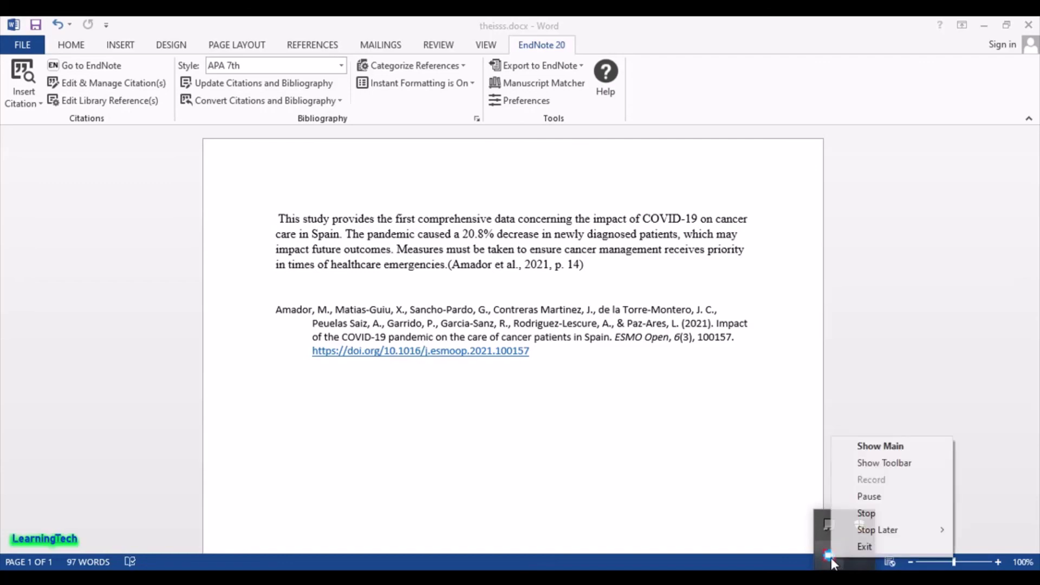
pyautogui.click(893, 513)
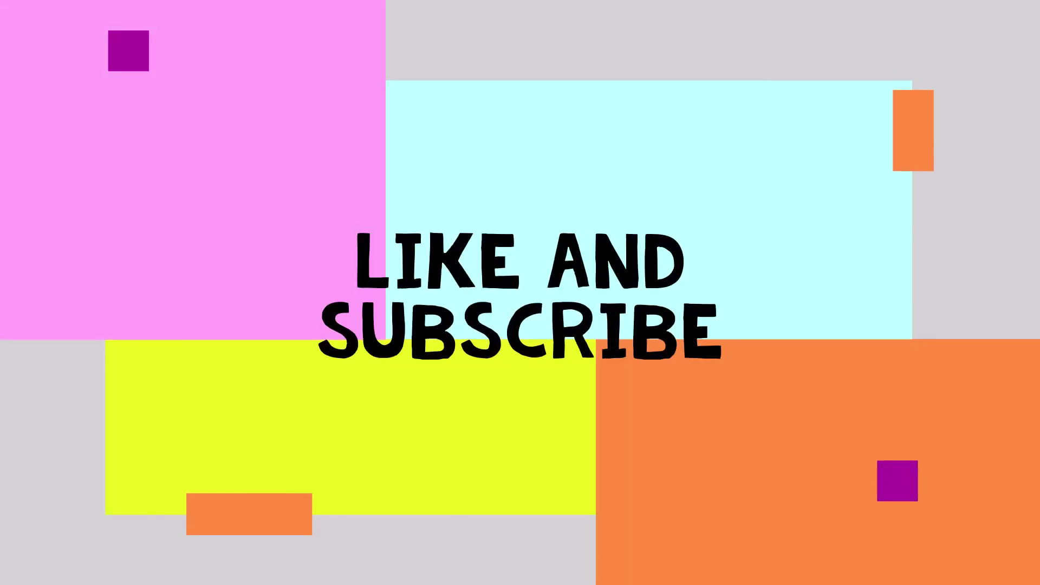